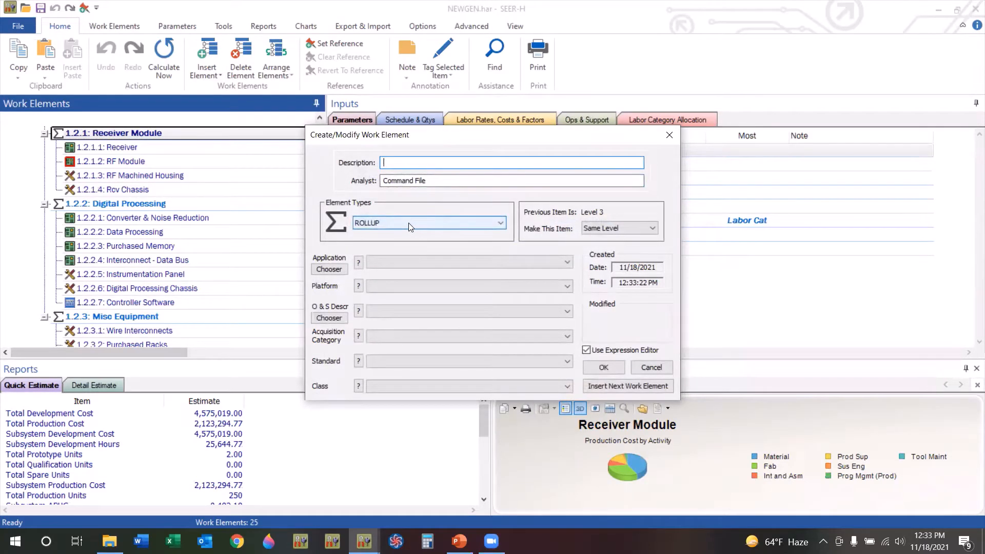
- Insert an unnamed General Hardware work element with the Automobile Engine - High Power application after the Receiver Module group
left_click(408, 222)
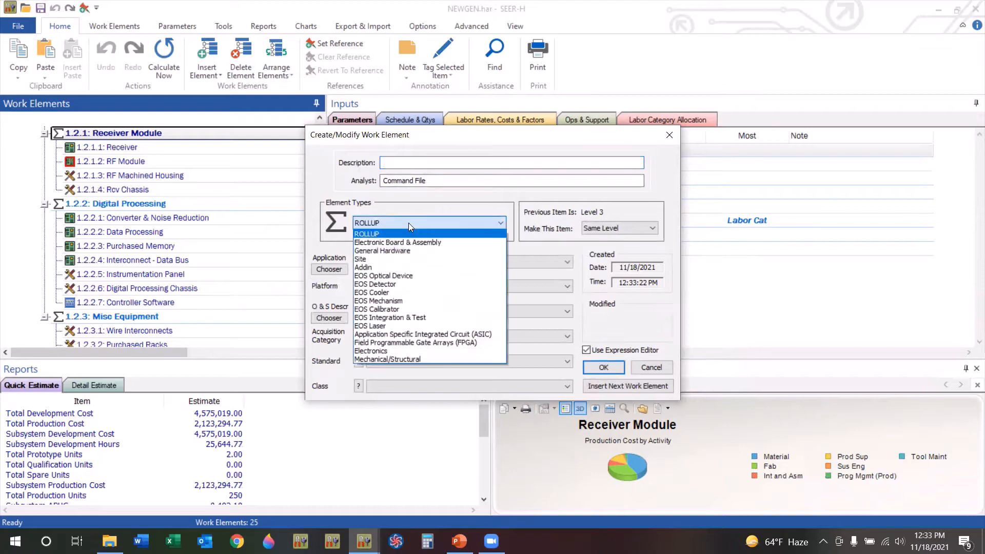
left_click(412, 253)
left_click(409, 264)
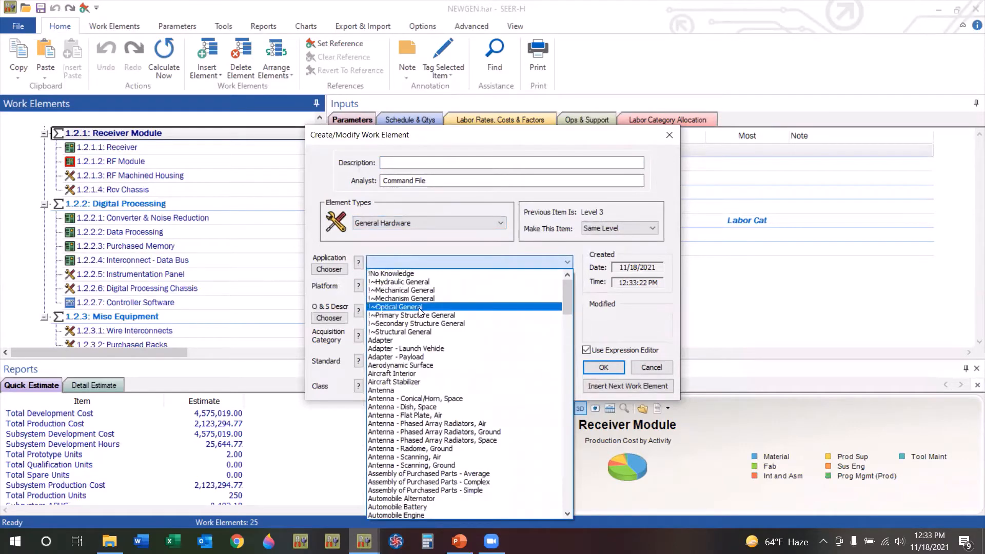
scroll(419, 313, "down", 3)
scroll(420, 314, "down", 2)
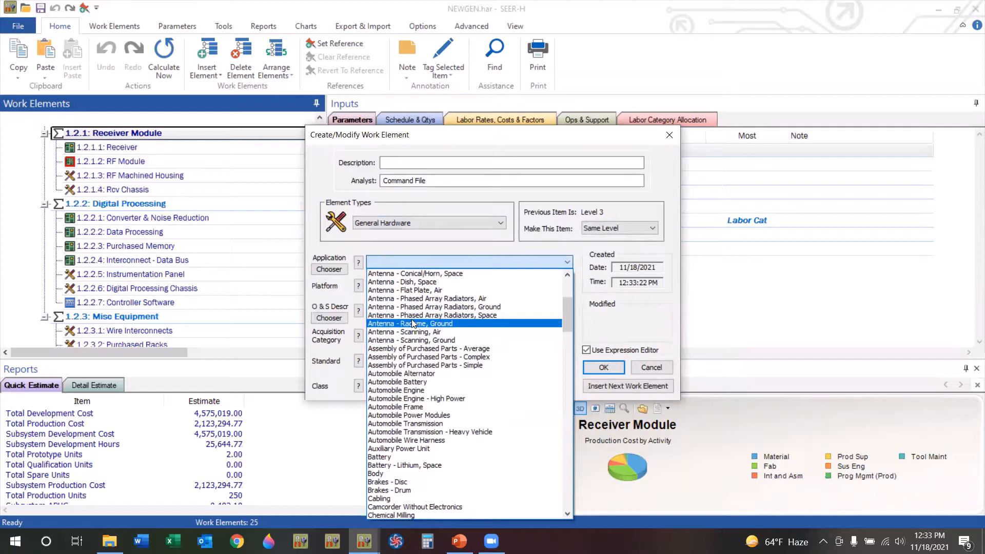
left_click(446, 399)
left_click(611, 366)
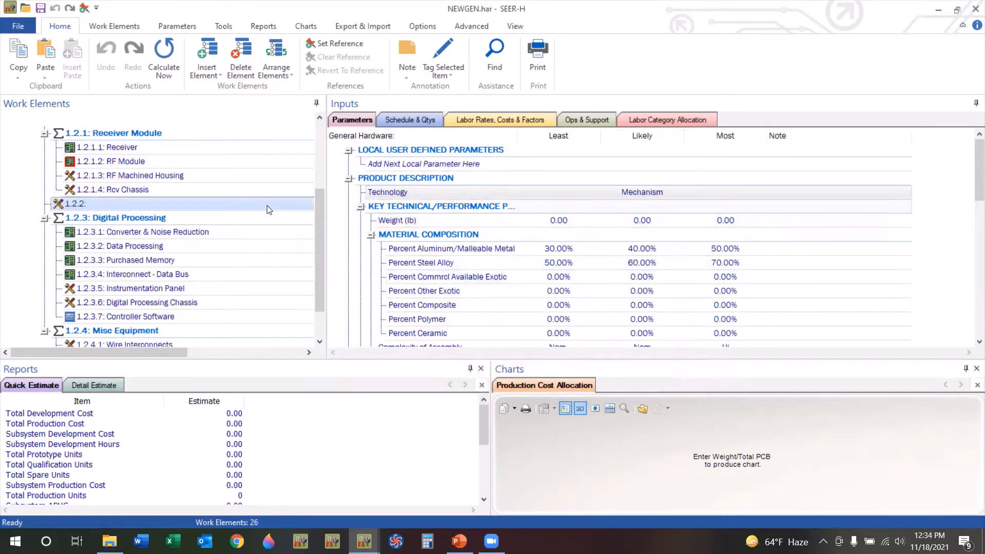
- Delete the unnamed General Hardware work element 1.2.2 from the work element tree
left_click(238, 204)
key("Delete")
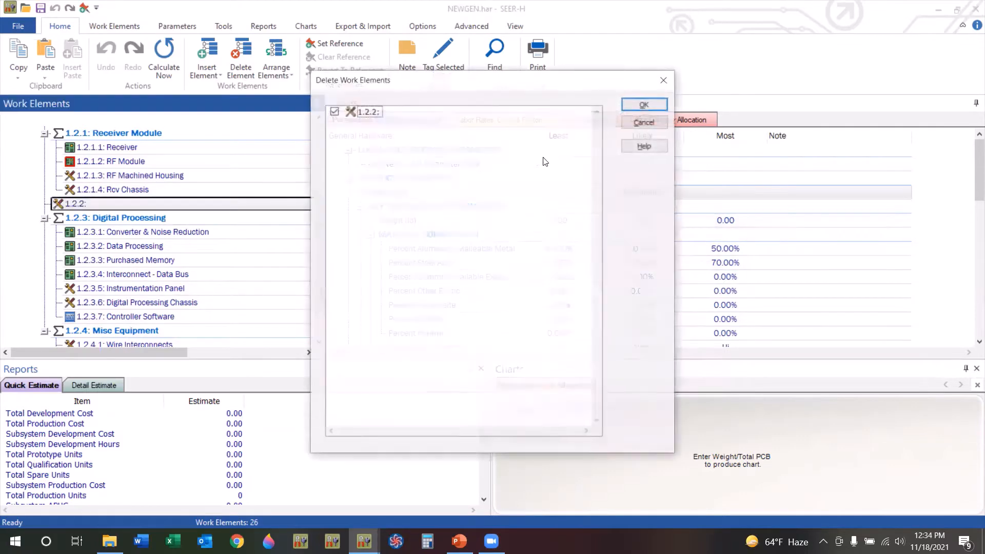
left_click(657, 109)
- Select the RF Machined Housing element, then switch to the empty SEER-H window and open knowledge base maintenance
left_click(160, 176)
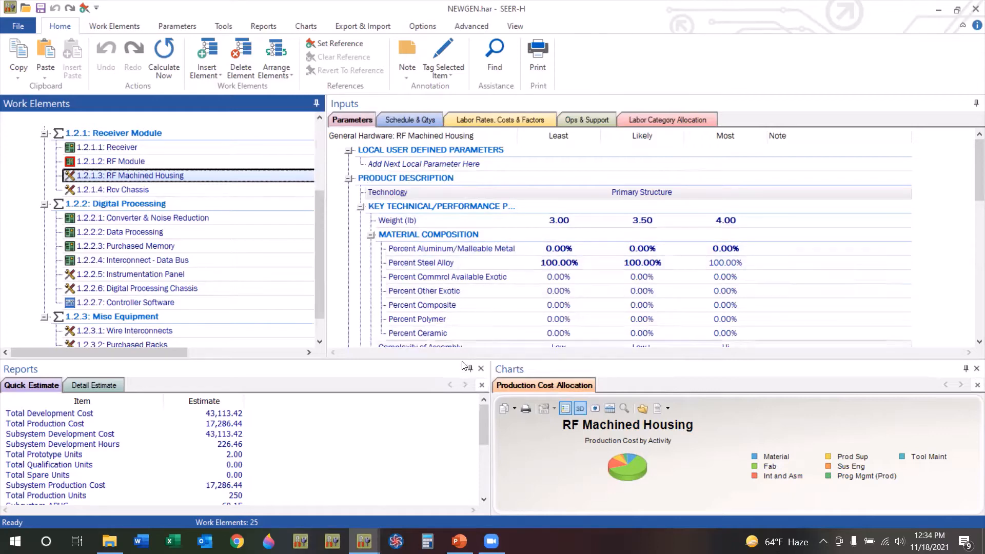
mouse_move(364, 541)
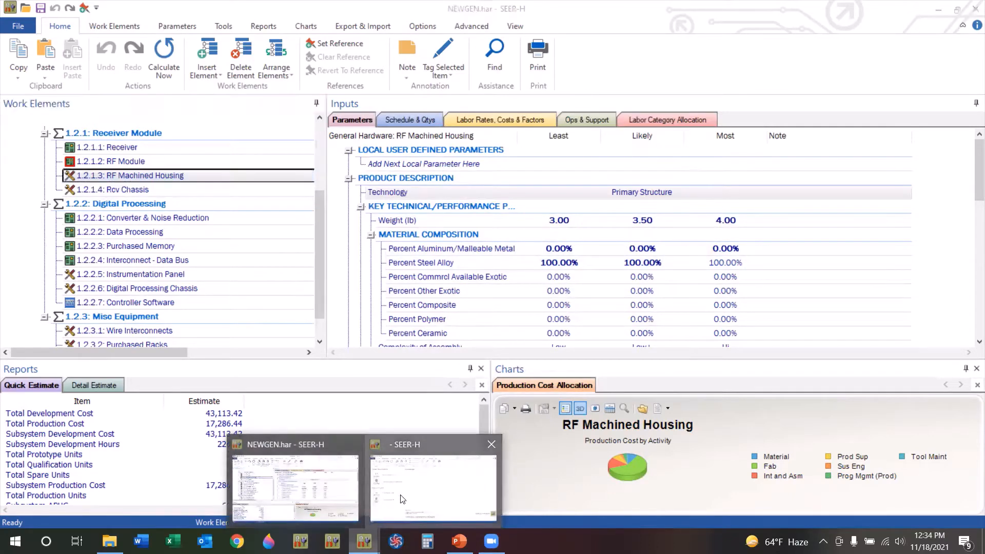
left_click(404, 482)
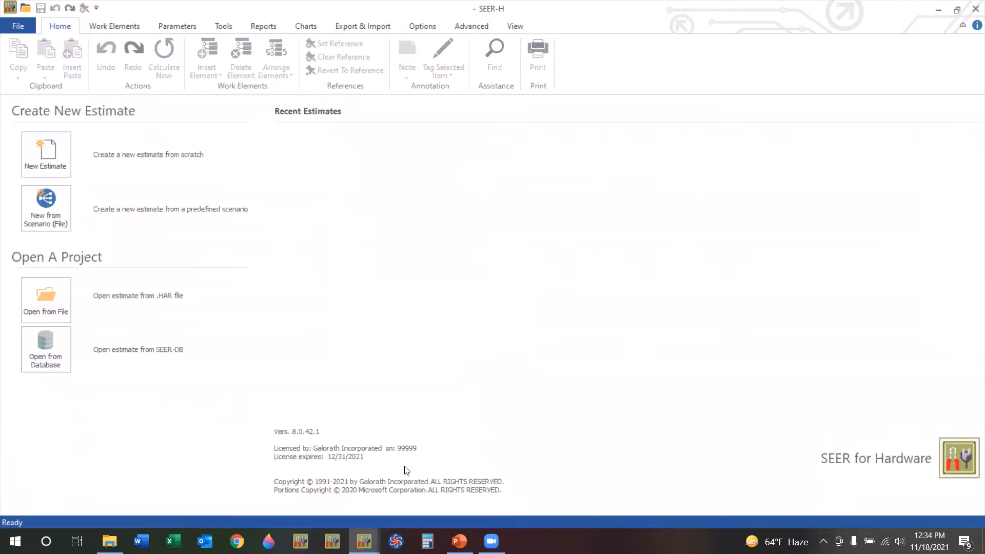
left_click(470, 28)
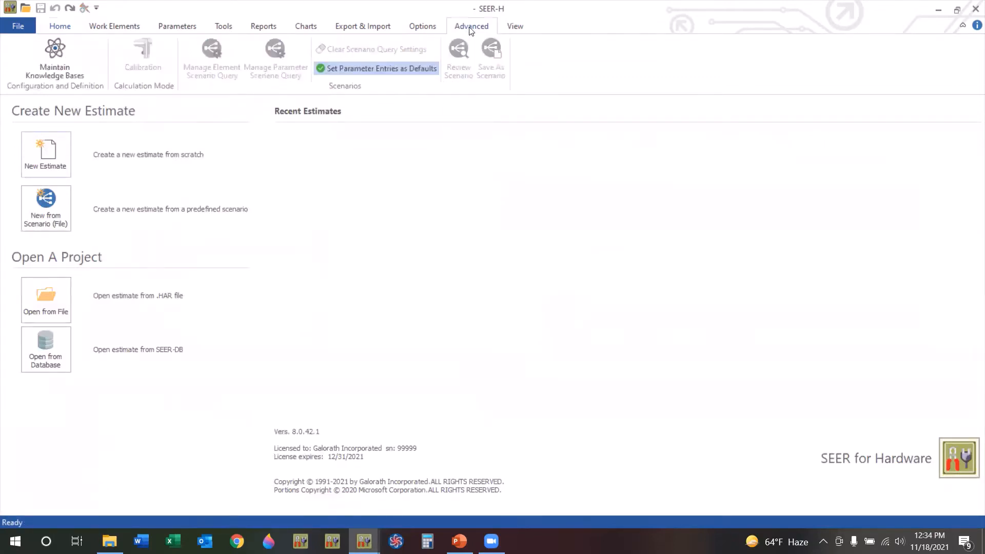
left_click(72, 61)
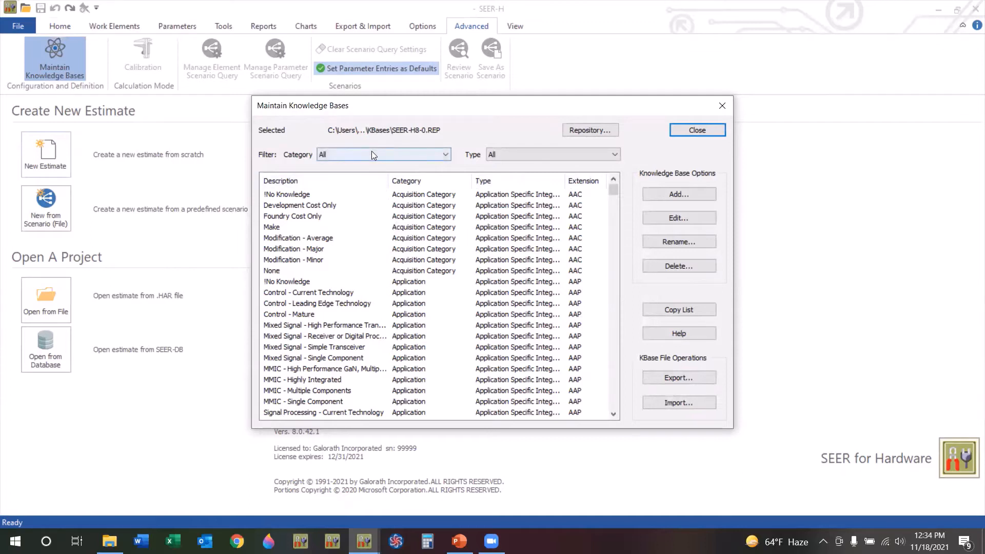
- Filter the knowledge bases by the Application category and General Hardware type, and start adding a new knowledge base
left_click(427, 157)
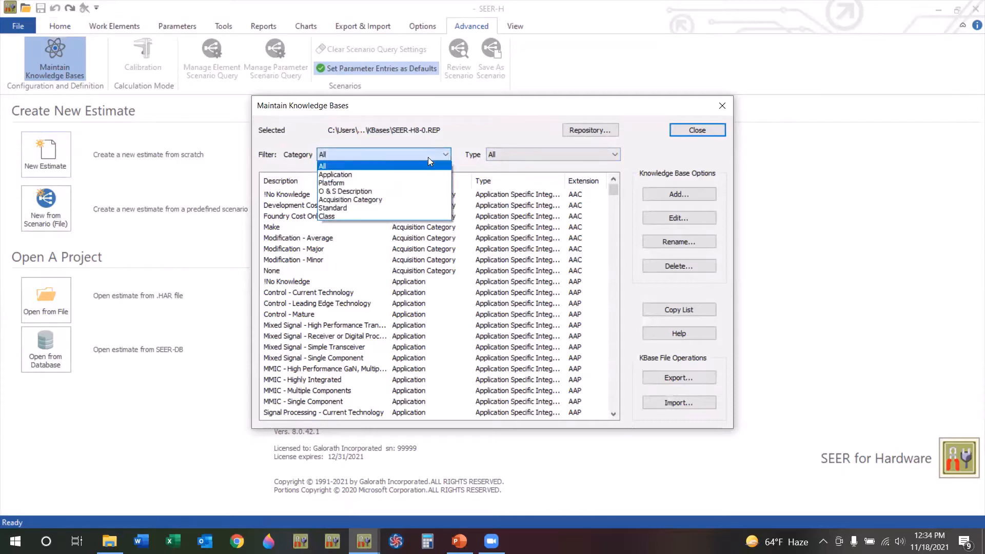
left_click(392, 177)
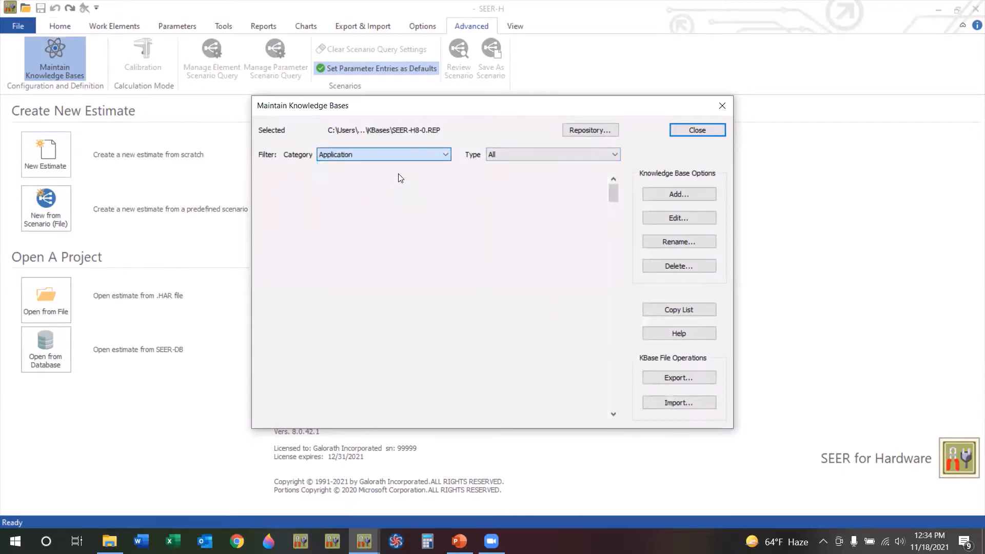
left_click(528, 155)
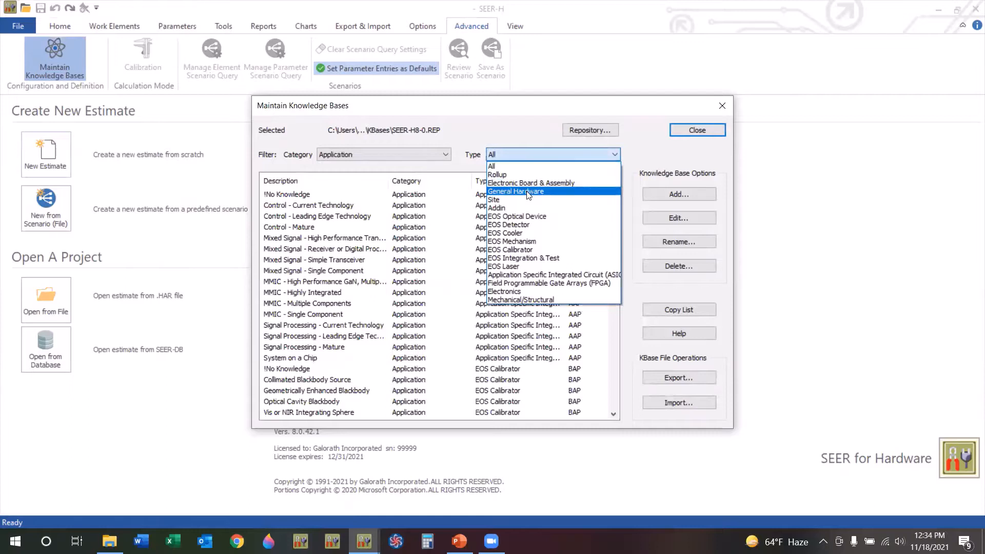
left_click(527, 192)
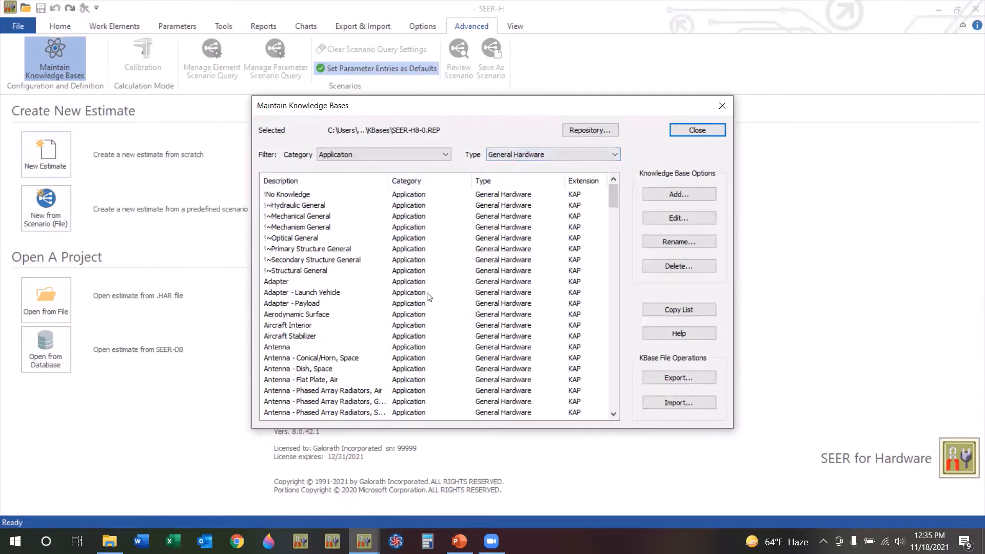
left_click(419, 316)
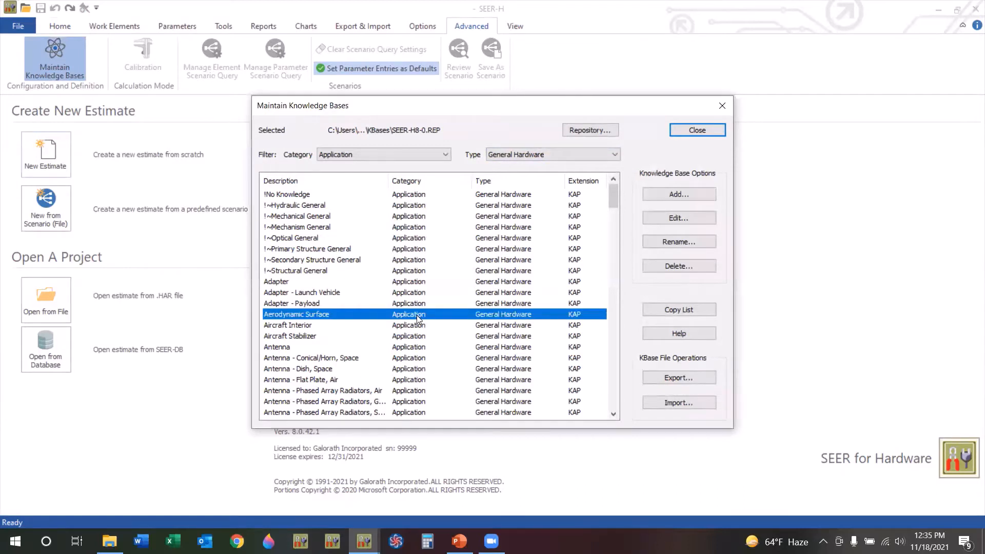
left_click(701, 198)
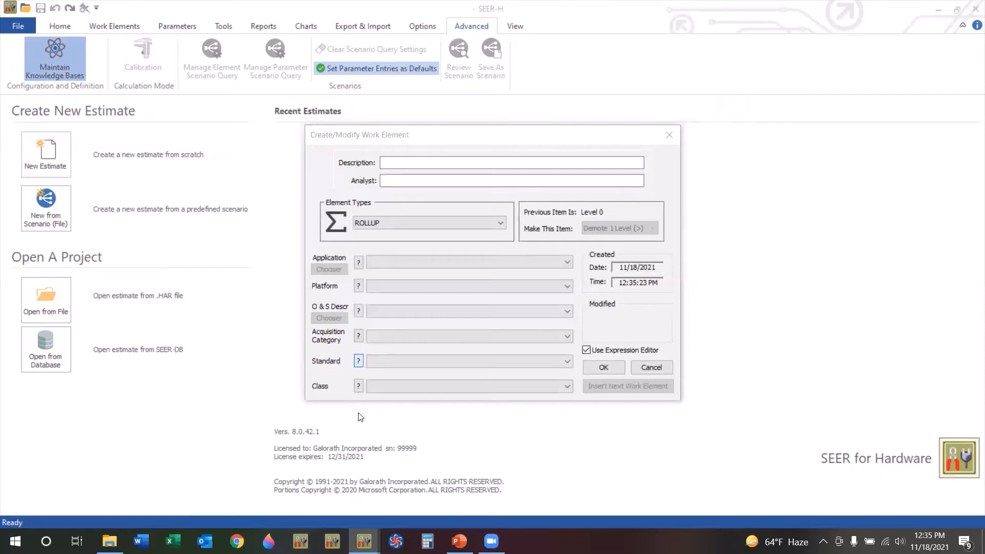
- Switch to the NEWGEN.har window and open the RF Machined Housing element's definition to check its knowledge base choices
mouse_move(364, 541)
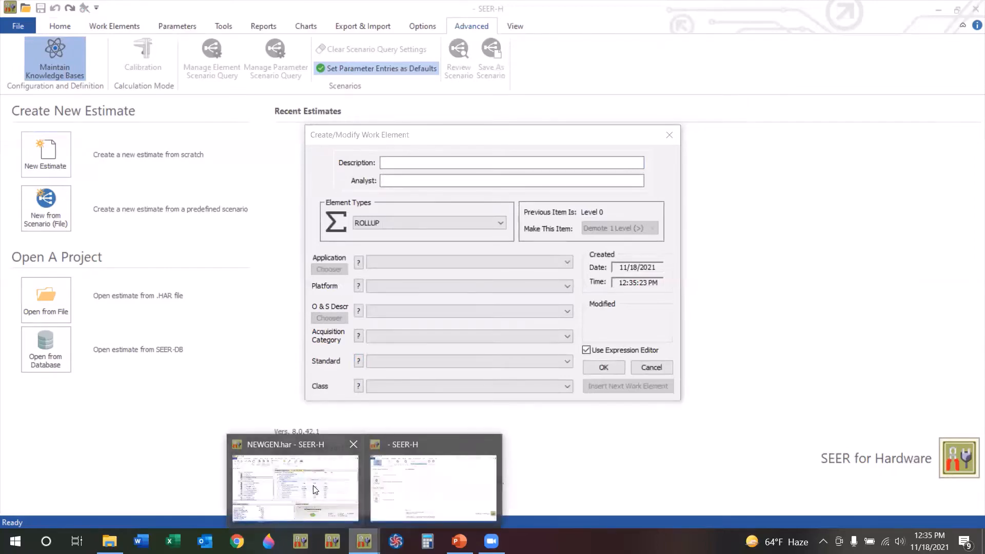
left_click(315, 489)
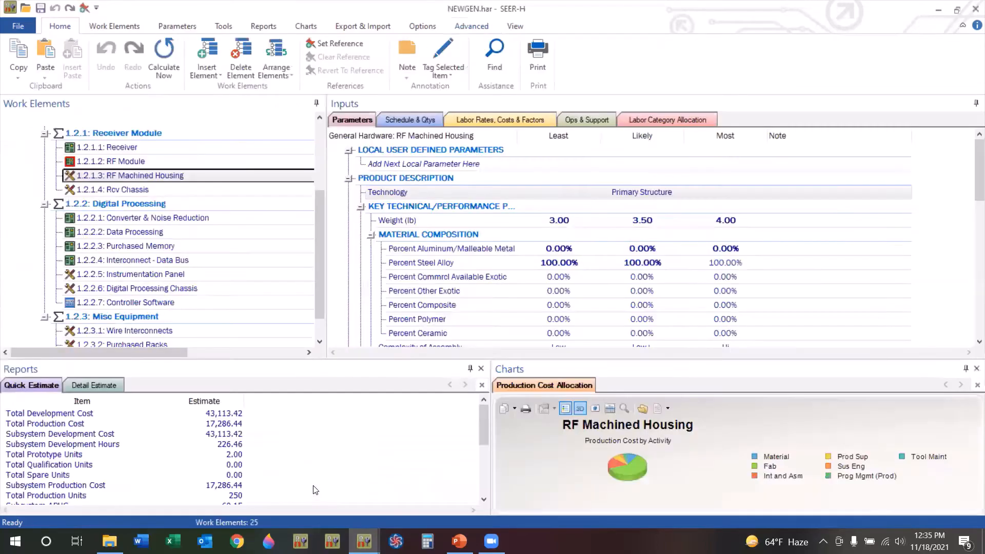
double_click(195, 182)
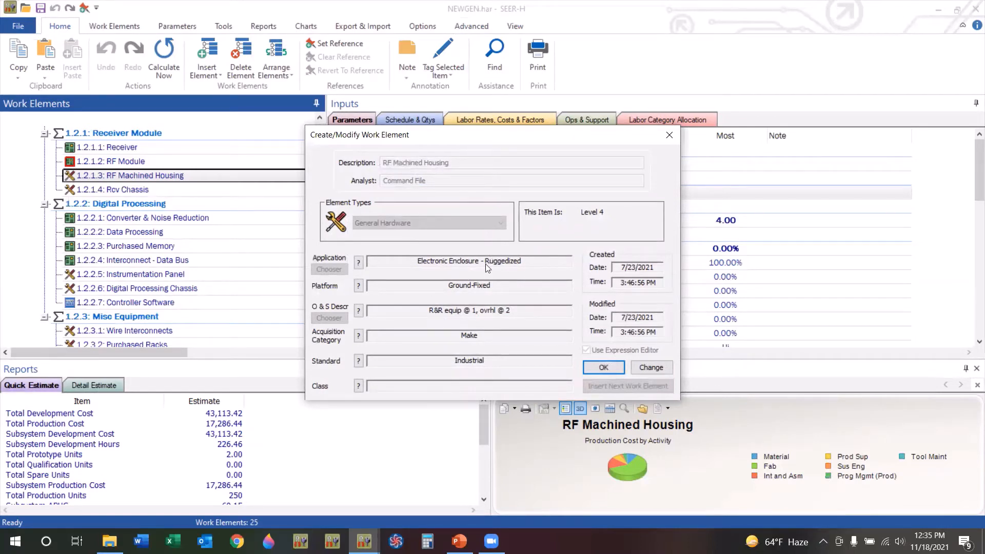
- Return to the knowledge base window and set the new element's type to General Hardware and application to Electronic Enclosure - Ruggedized
mouse_move(365, 540)
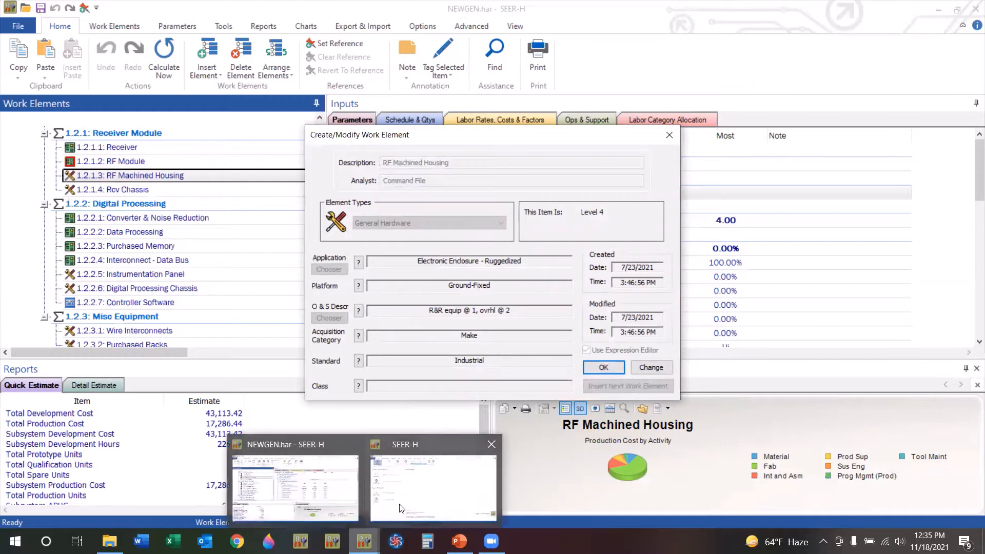
left_click(433, 487)
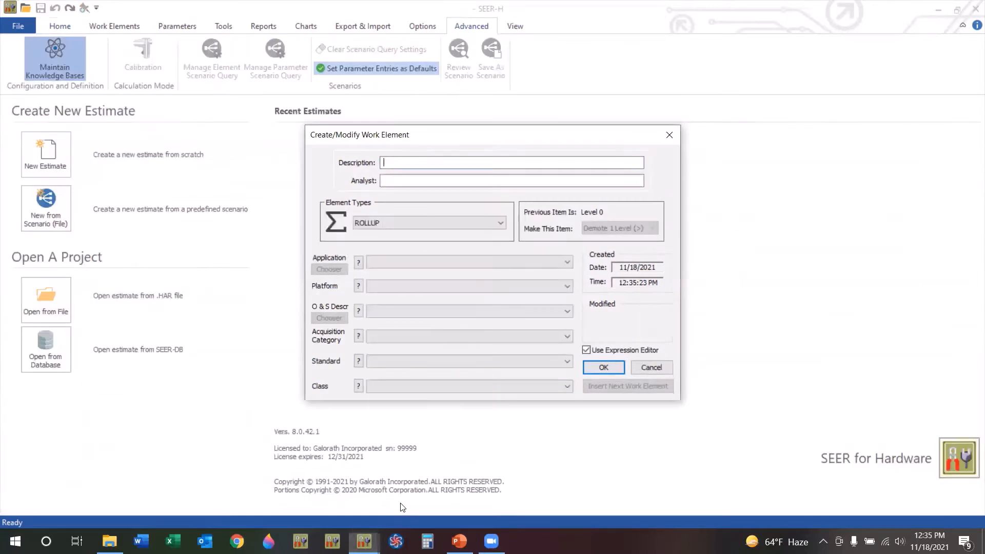
left_click(431, 229)
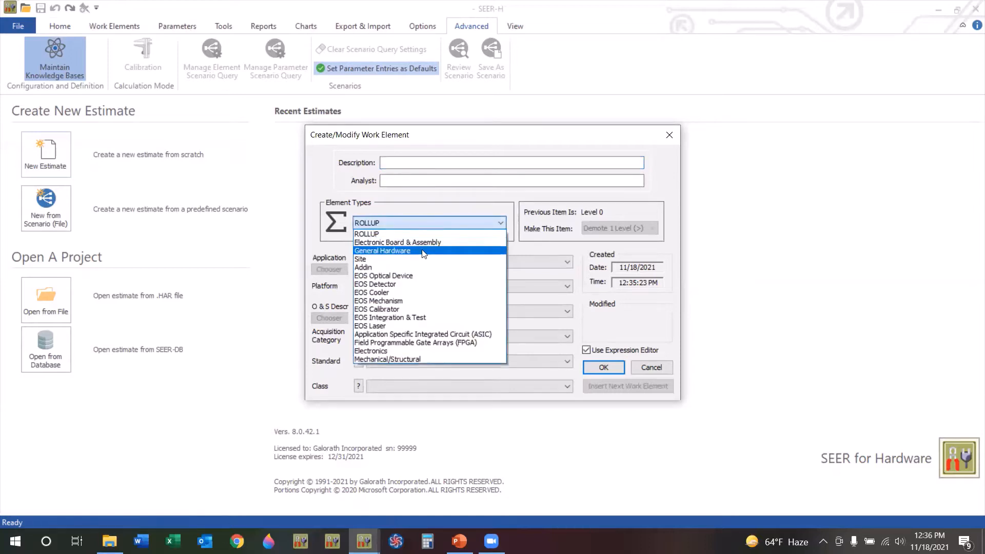
left_click(423, 252)
left_click(426, 262)
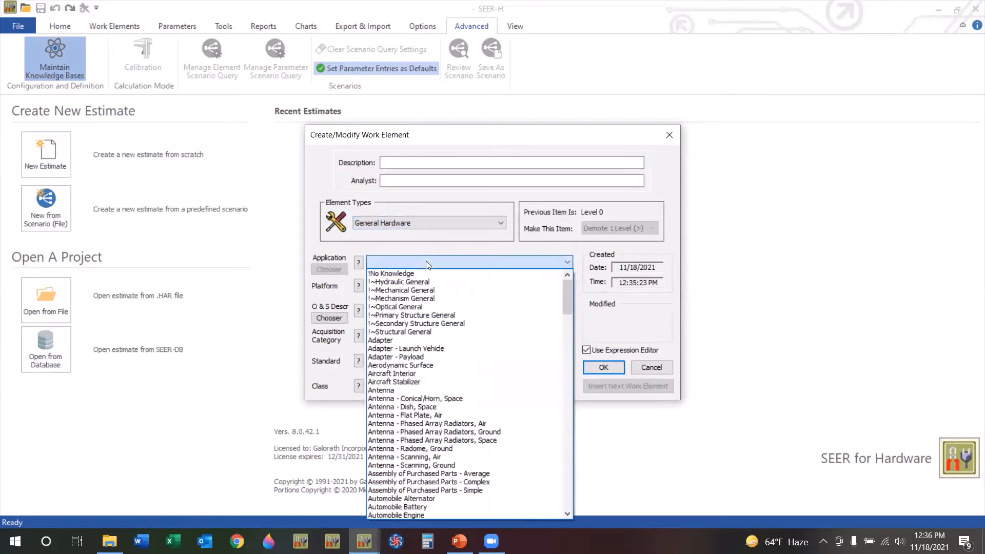
scroll(448, 341, "down", 7)
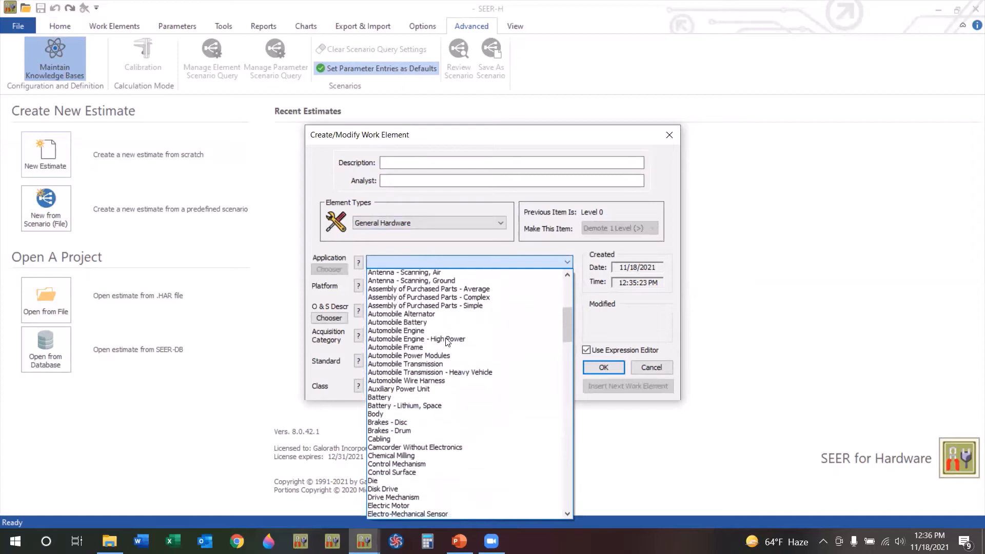
scroll(448, 342, "down", 6)
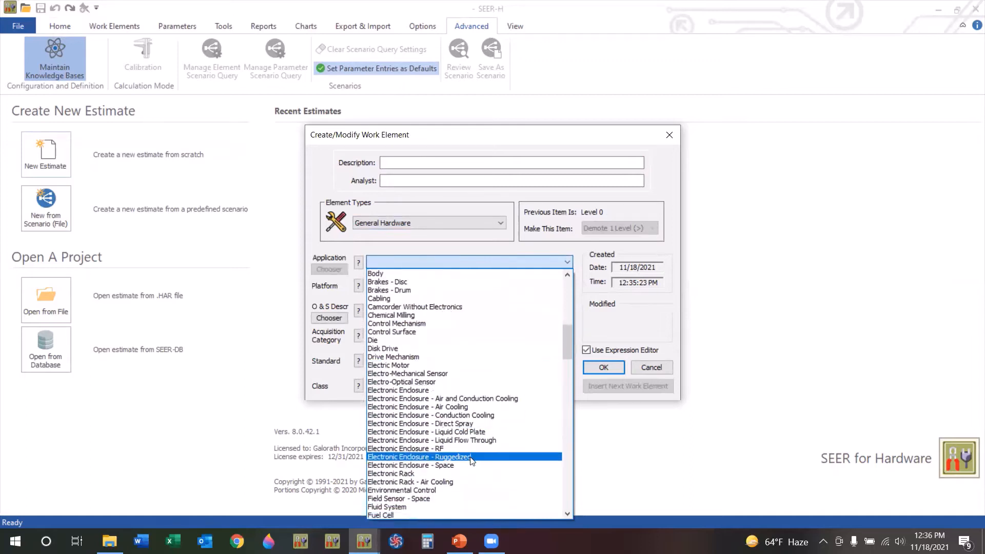
left_click(472, 456)
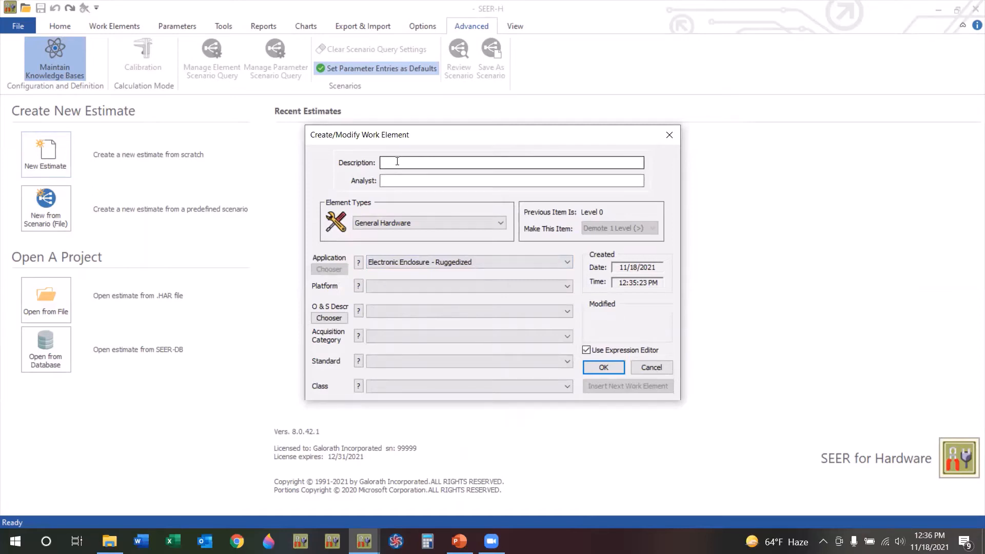
left_click(389, 259)
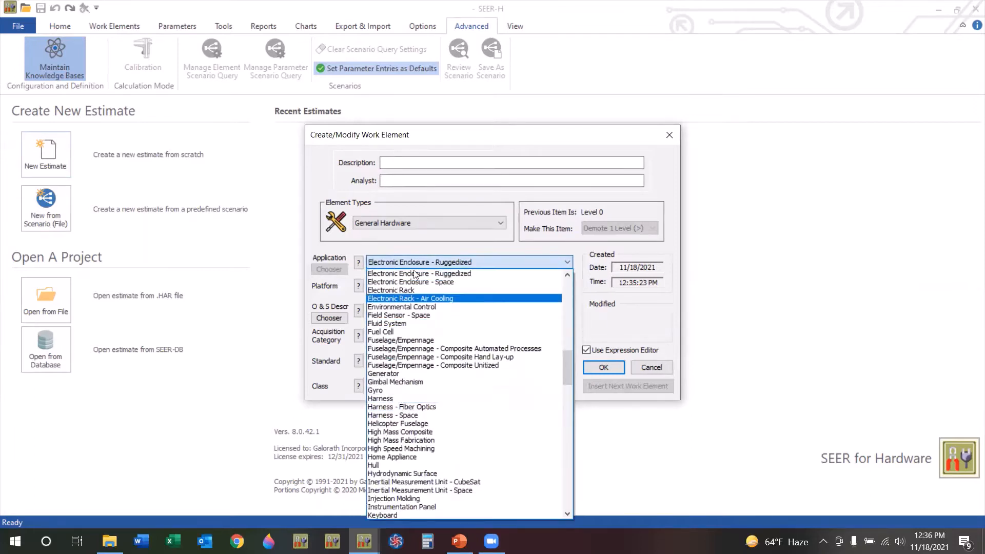
- Enter "RF Machined Housing" as the new work element's description and create the element
left_click(419, 167)
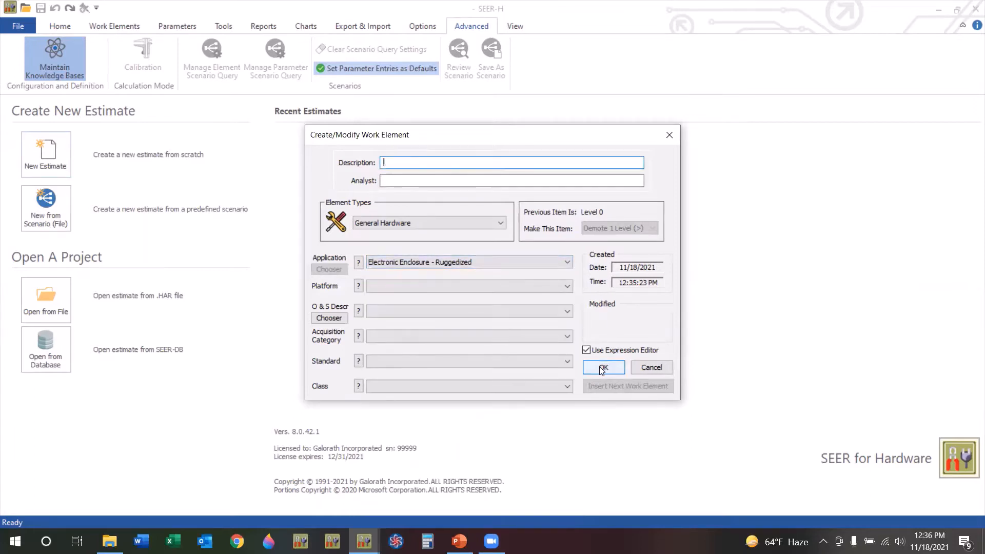
type("Rf u")
key("BackSpace")
key("BackSpace")
key("BackSpace")
type("F Machined Housing")
left_click(602, 367)
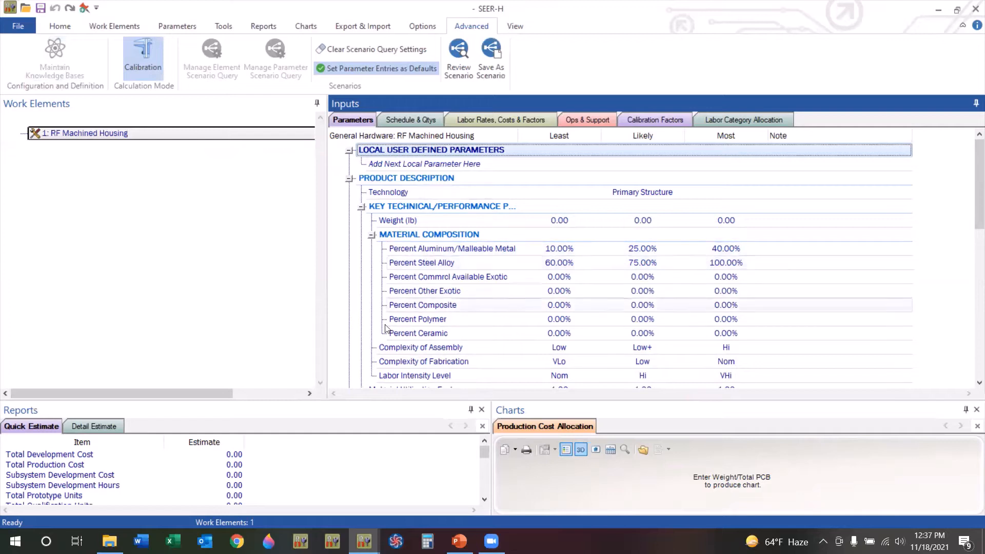
- In the NEWGEN.har window, close the element definition and copy RF Machined Housing's Percent Aluminum/Malleable Metal and Percent Steel Alloy rows
left_click(364, 541)
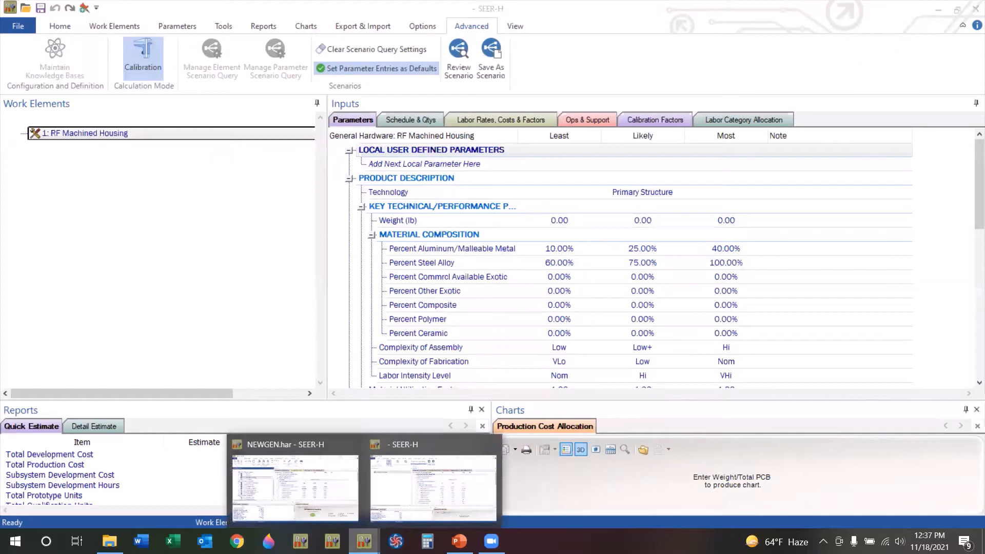
left_click(324, 503)
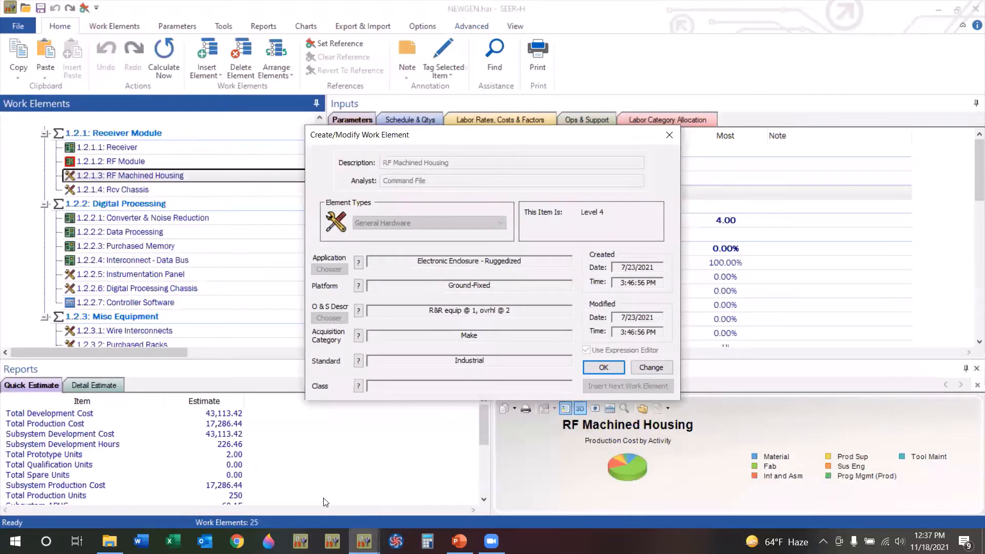
left_click(669, 134)
left_click(663, 260)
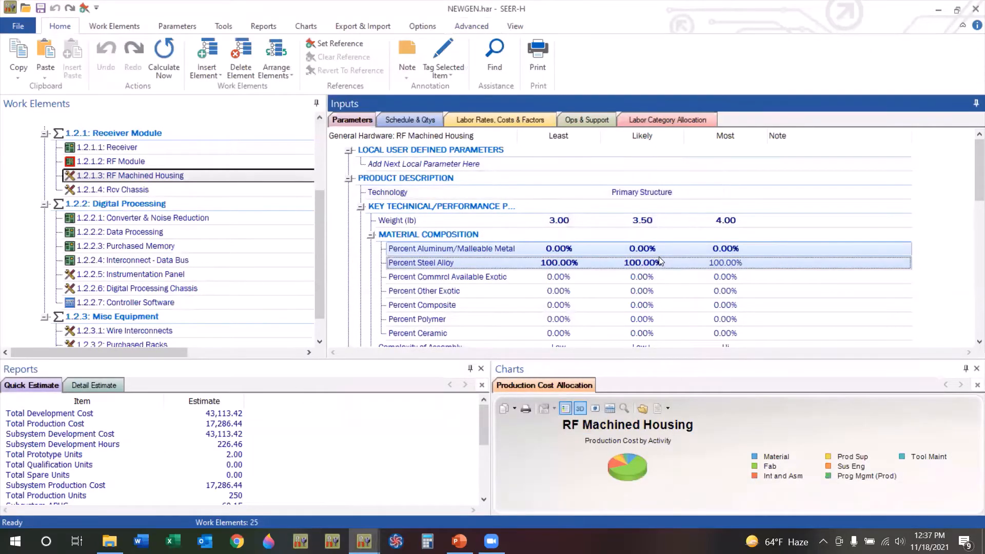
- Paste the copied composition into the new knowledge base element, giving 0% Aluminum/Malleable Metal and 100% Steel Alloy for Least, Likely and Most
left_click(938, 9)
left_click(601, 249)
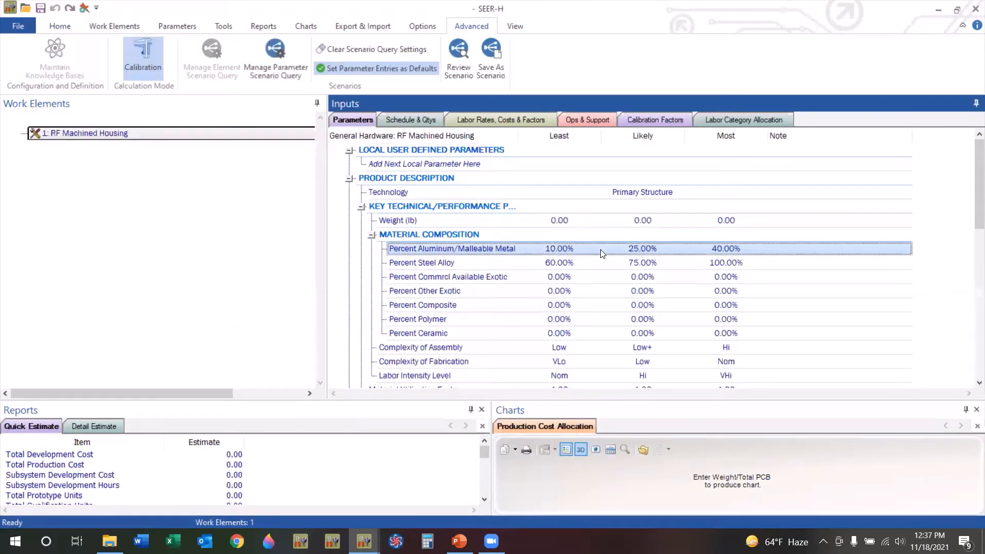
type("0.00%\t0.00%\t0.00% 100.00%\t100.00%\t100.00%")
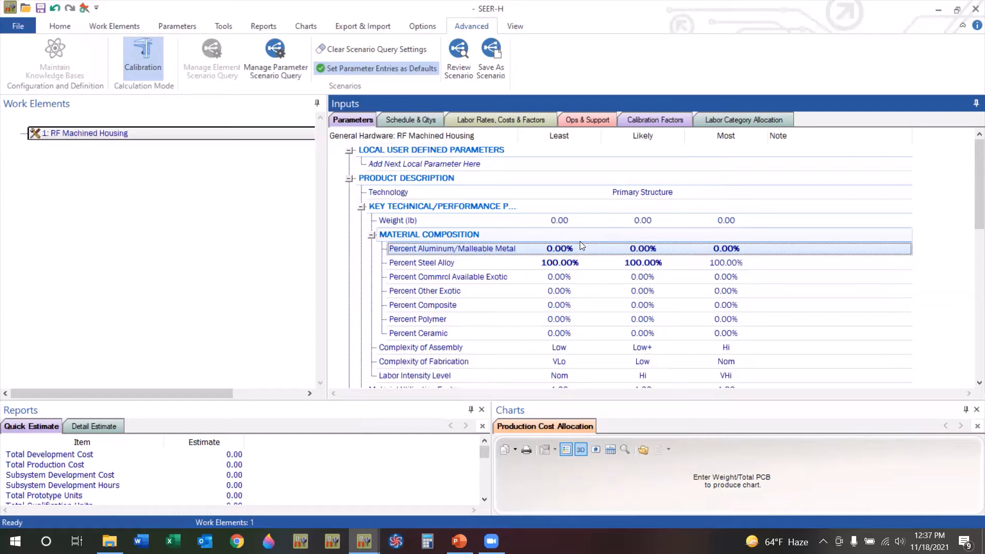
- Save the knowledge base to the repository as an HW Application KBase named "RF Machined Housing" in the KBases folder
left_click(41, 9)
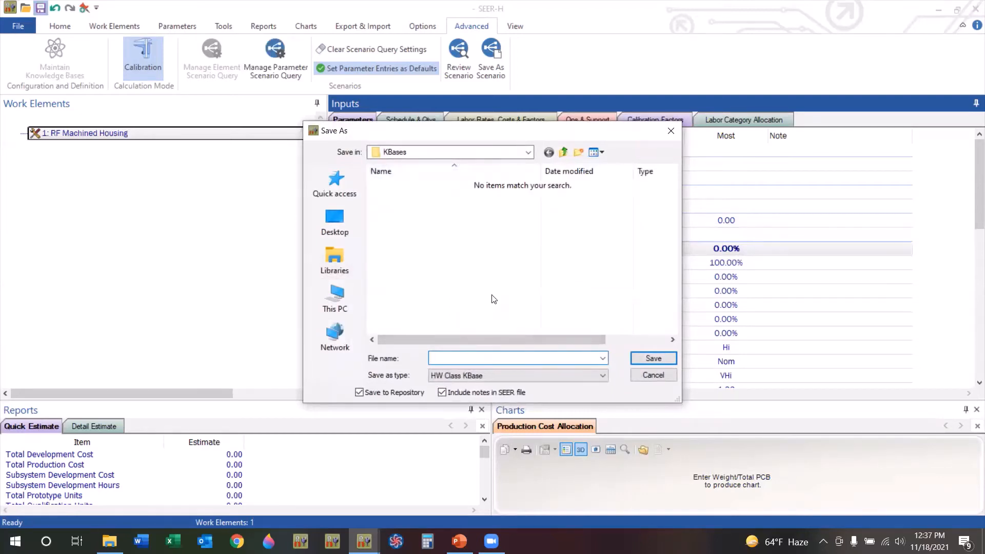
left_click(495, 378)
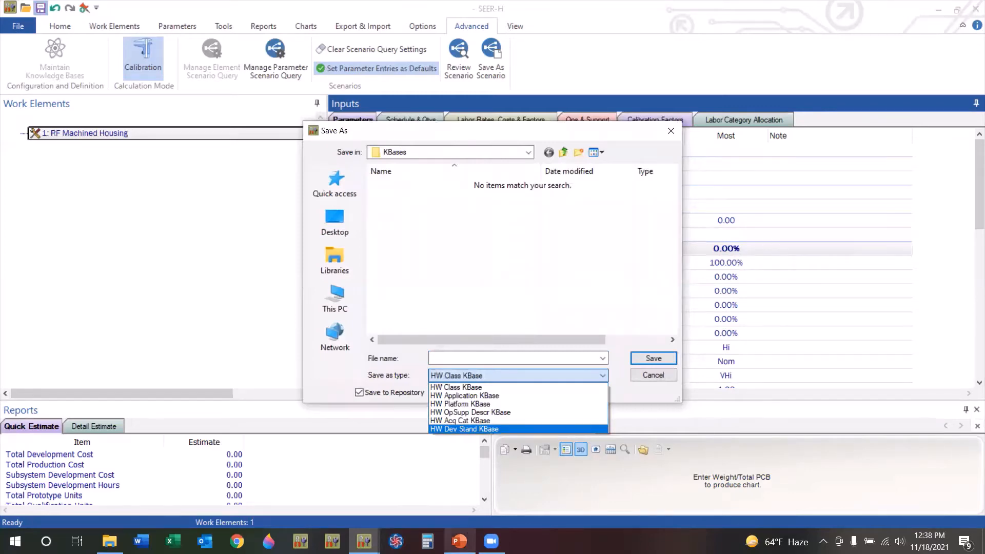
left_click(459, 541)
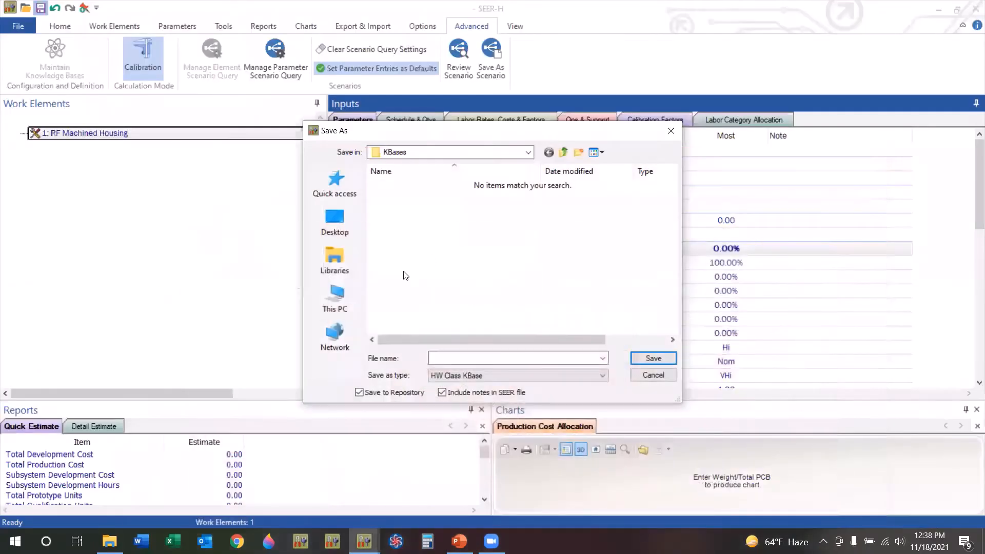
left_click(467, 376)
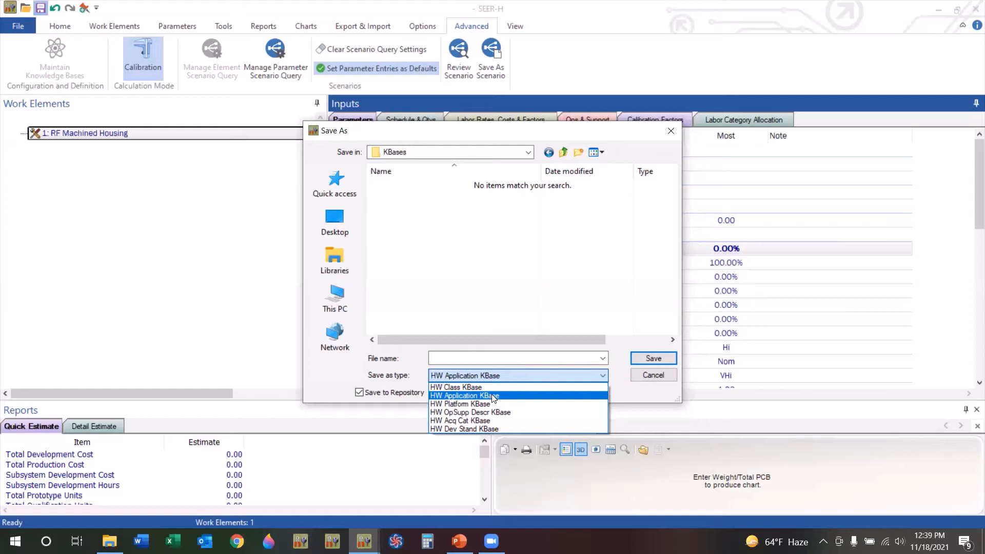
left_click(492, 396)
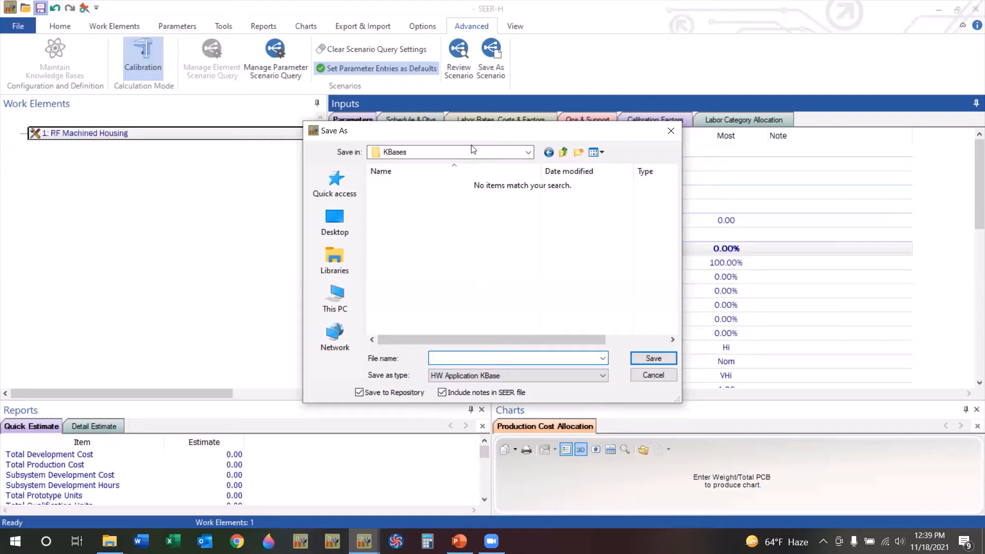
type("RF Machined Housing")
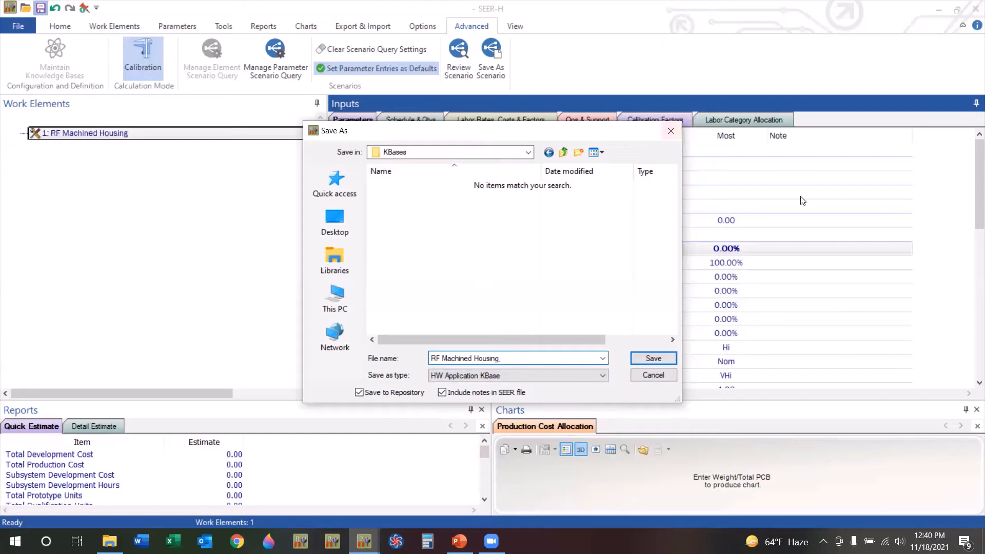
left_click(663, 357)
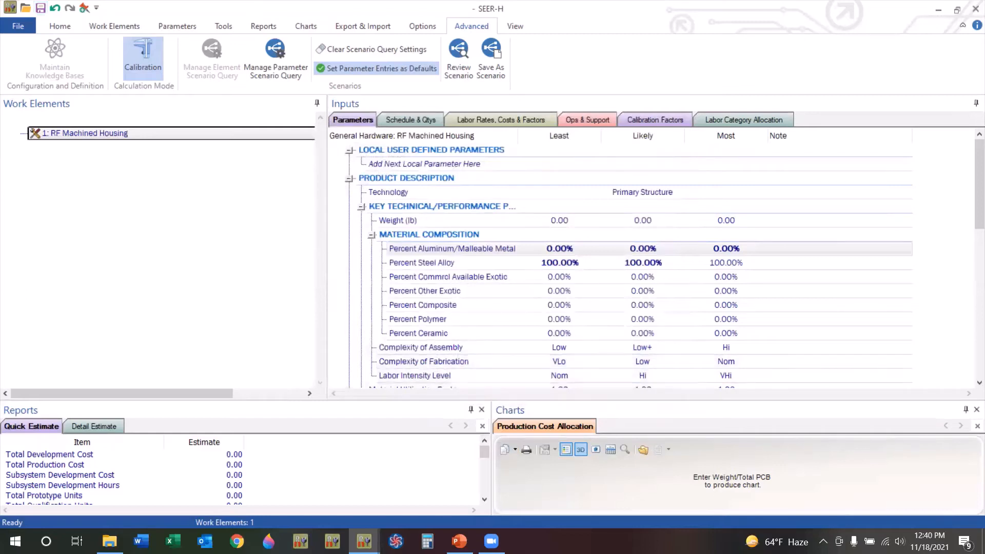
- Open another SEER for Hardware 8.0 window and create a new estimate from scratch with the default project settings
left_click(364, 541)
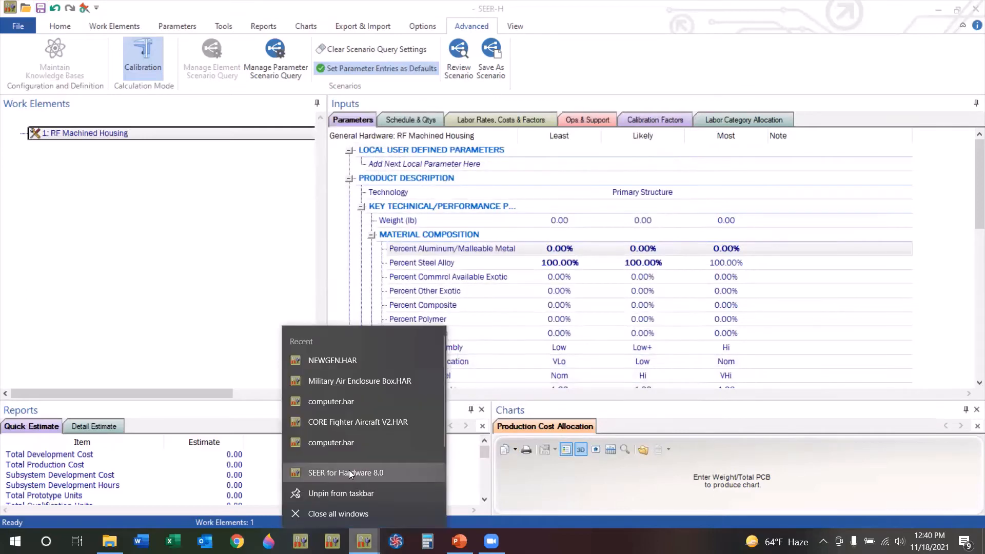
left_click(349, 470)
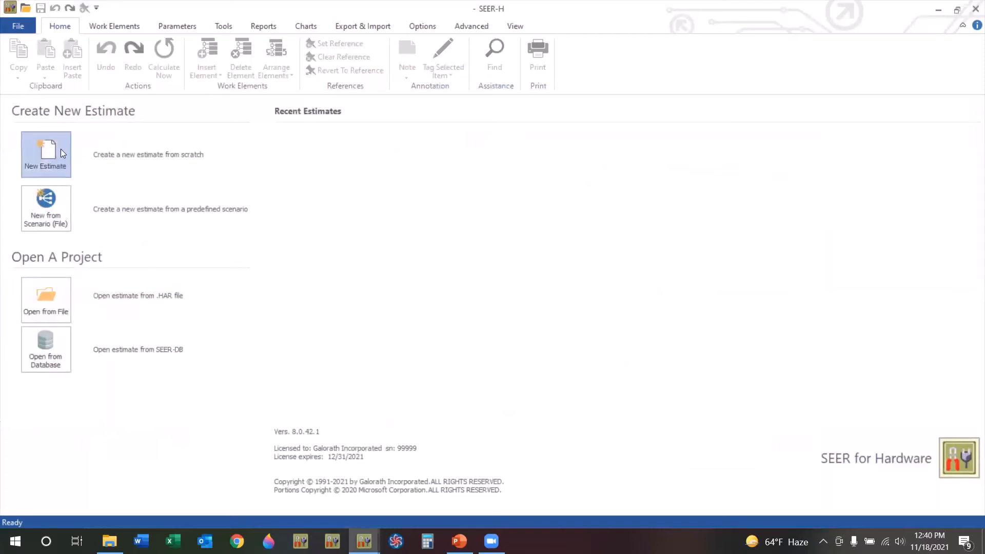
left_click(61, 149)
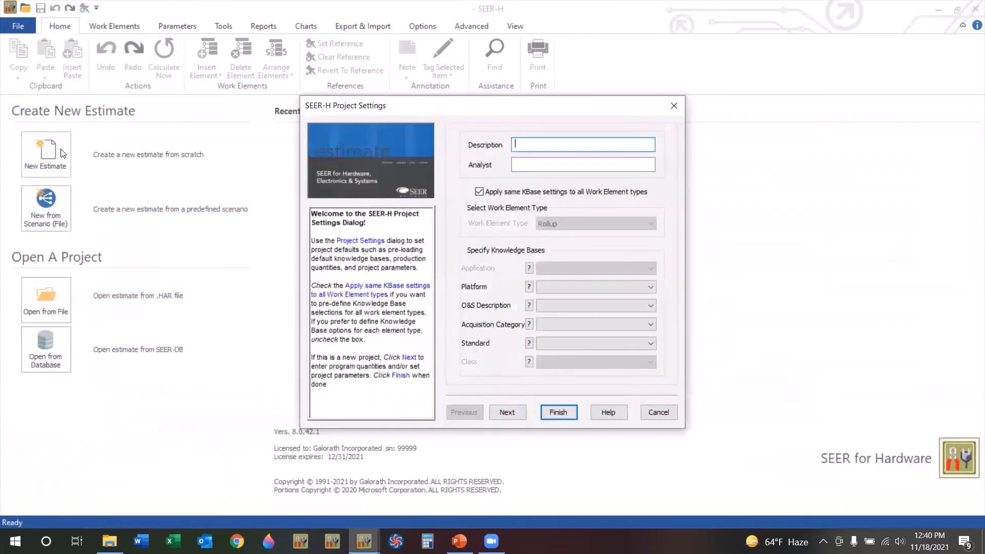
left_click(547, 416)
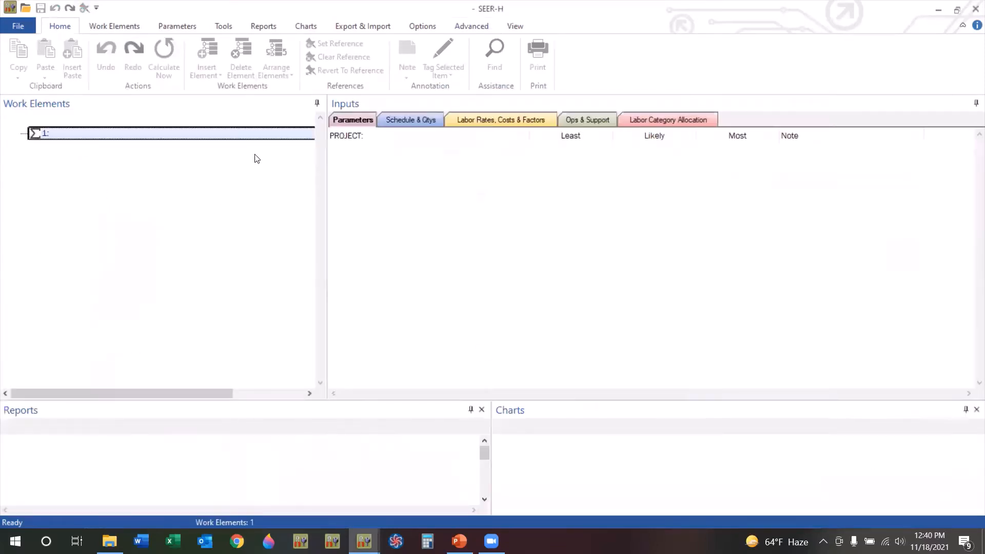
- Insert a General Hardware work element that uses the RF Machined Housing application knowledge base, leaving its description blank
left_click(210, 49)
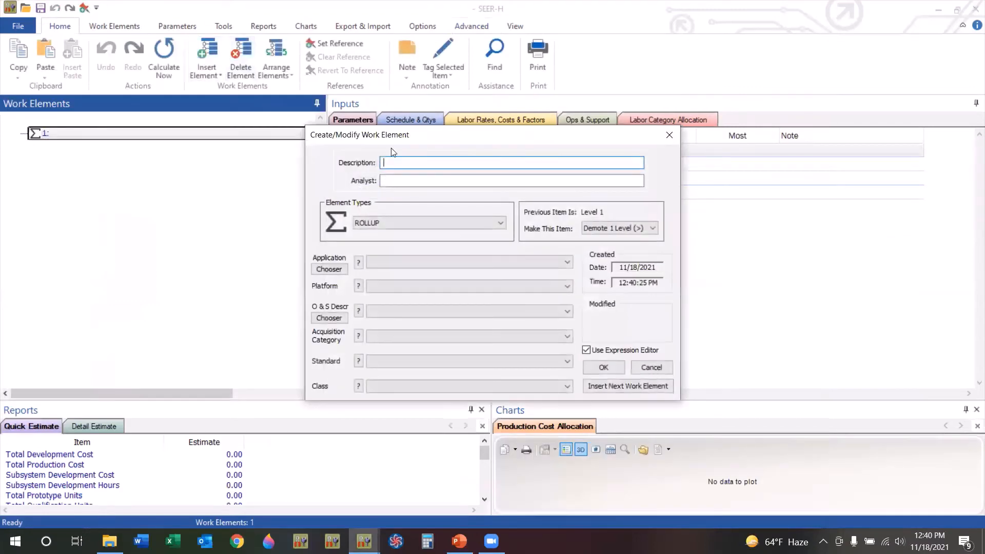
left_click(419, 223)
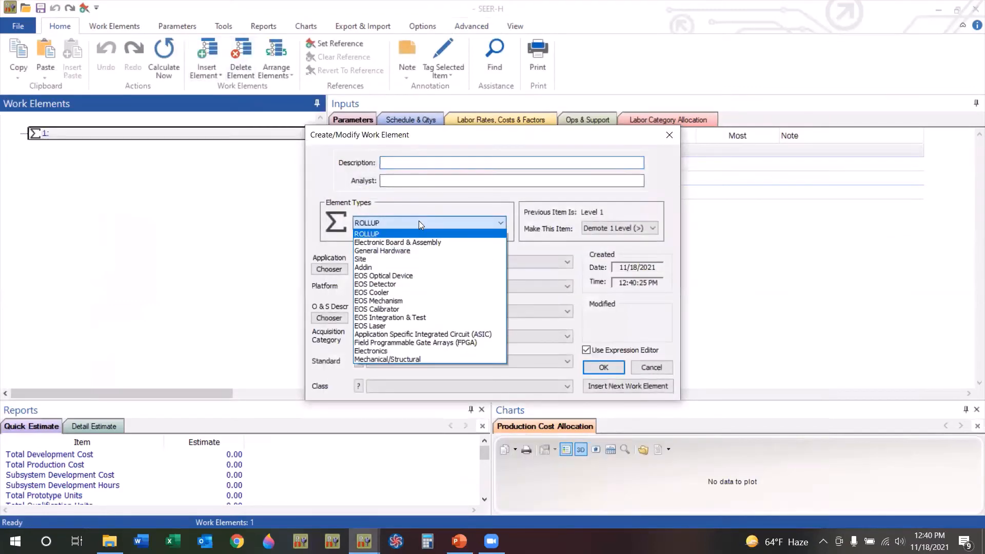
left_click(419, 251)
left_click(418, 262)
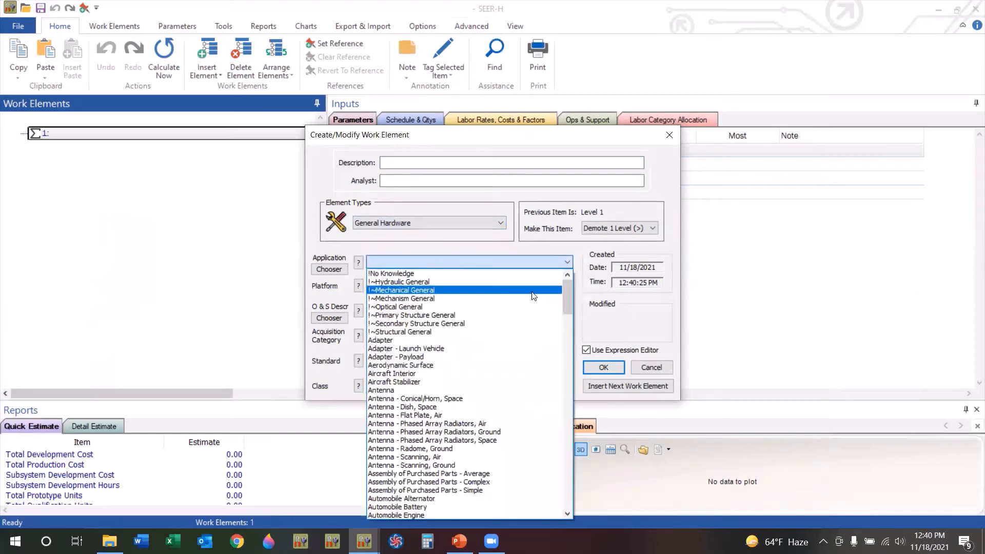
left_click_drag(567, 291, 568, 451)
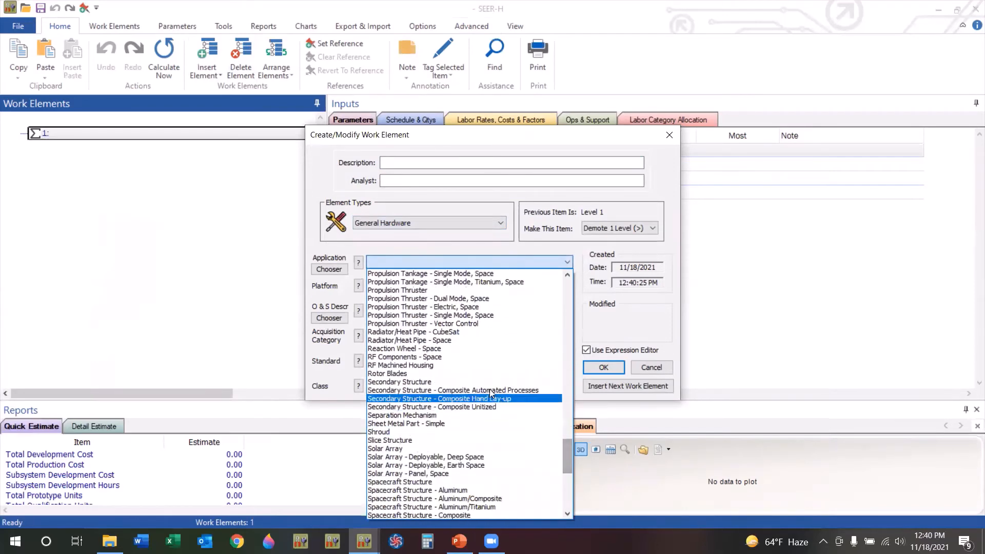
left_click(473, 365)
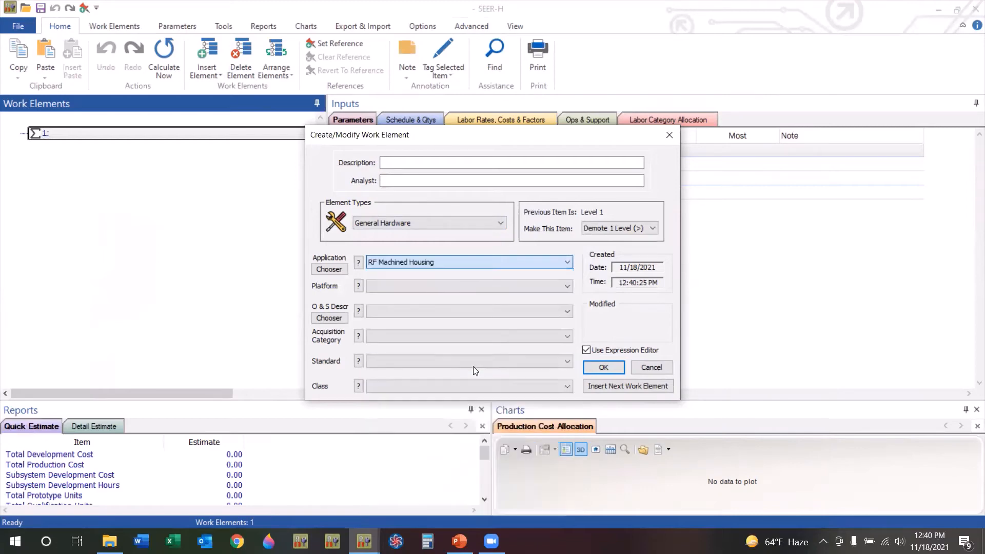
left_click(600, 367)
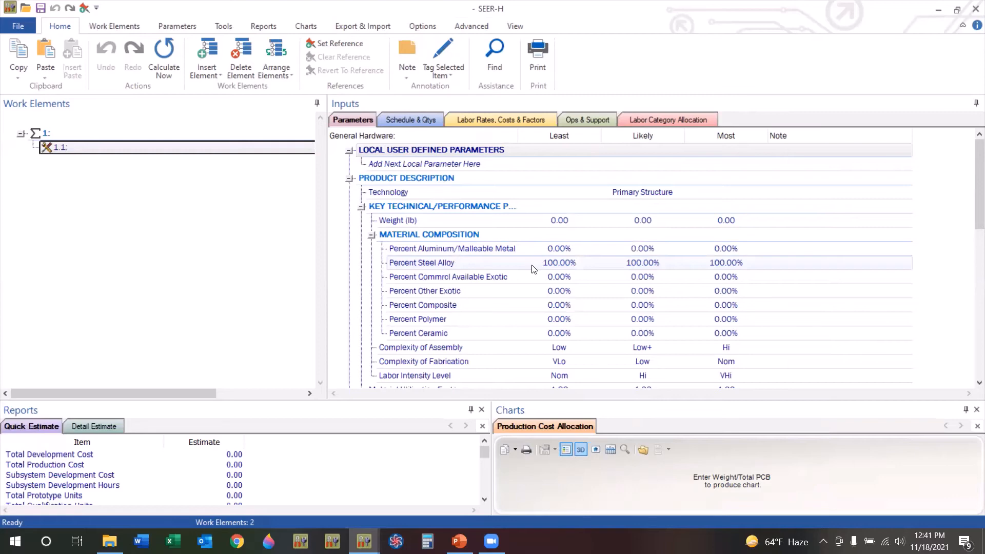
- Open the application knowledge base help from element 1.1's definition and look for an RF Machined Housing description among the General Hardware entries
left_click(183, 144)
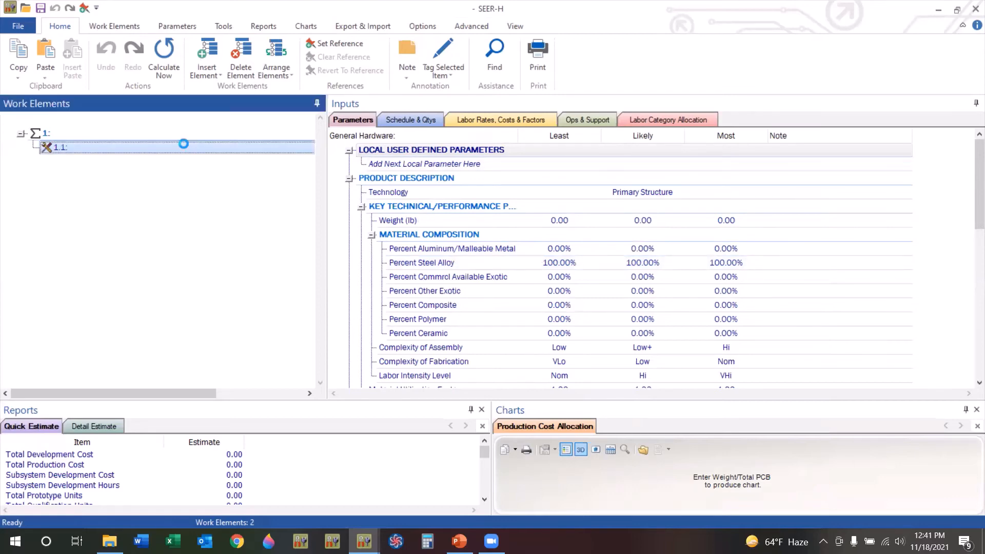
left_click(358, 261)
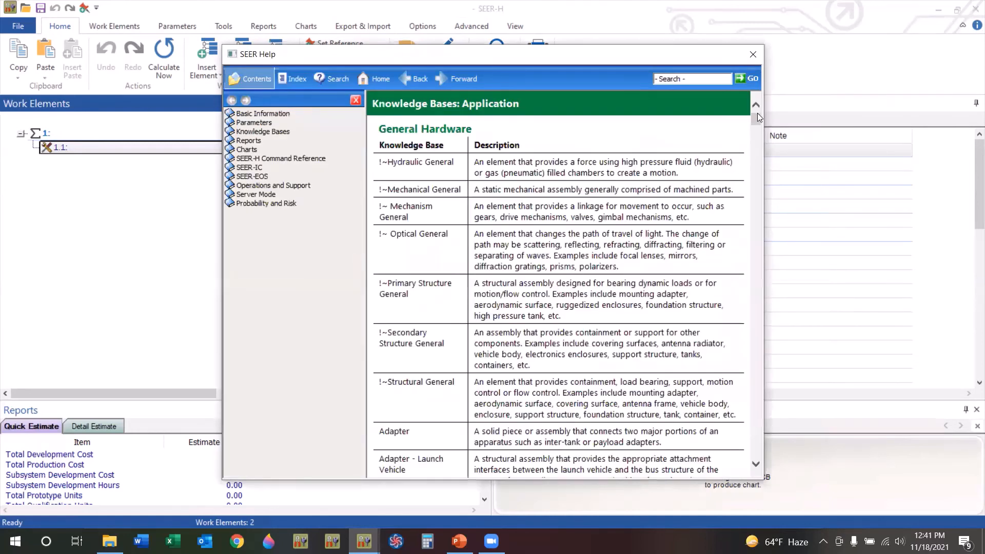
left_click_drag(757, 113, 746, 296)
left_click_drag(746, 306, 735, 360)
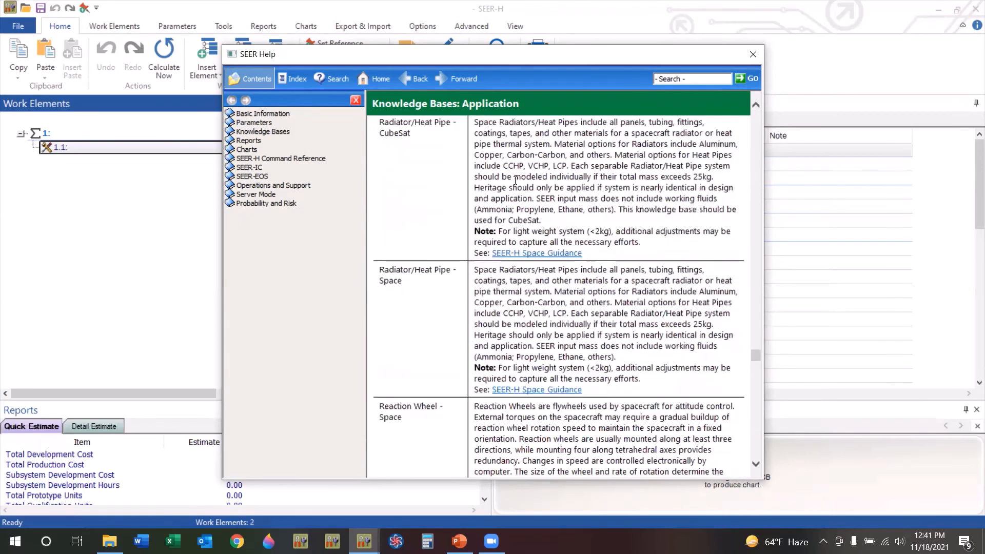
scroll(515, 181, "up", 3)
scroll(515, 181, "down", 4)
scroll(515, 181, "down", 5)
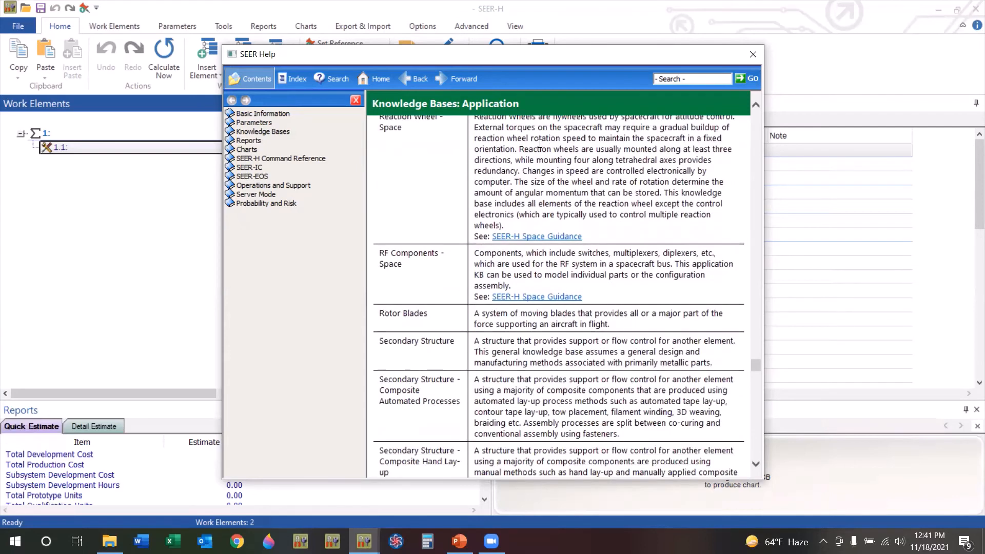
- In File Explorer, open the Help folder inside Program Files\SEER\SEER-H 8.0 and select the file kbase_ghw_application.htm
left_click(109, 542)
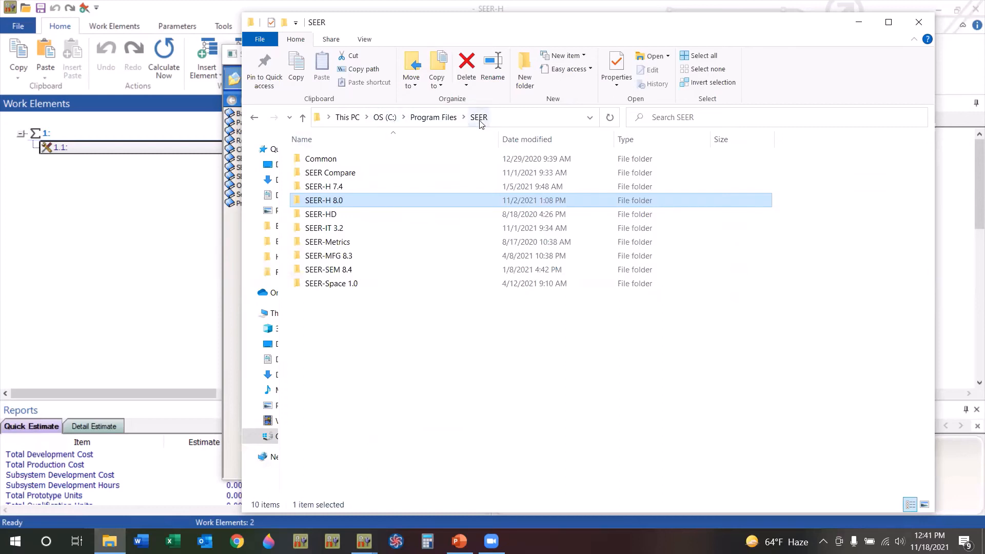
double_click(351, 203)
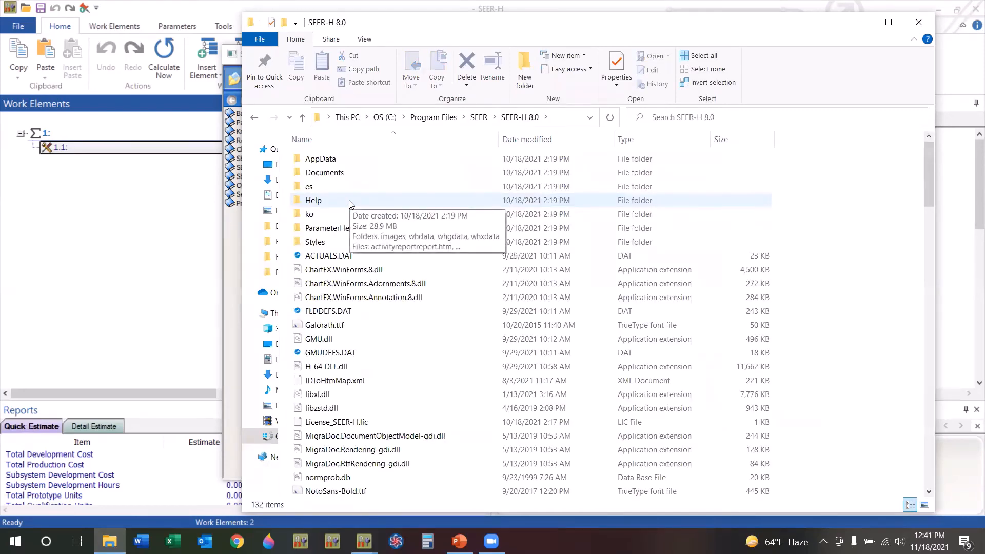
double_click(351, 202)
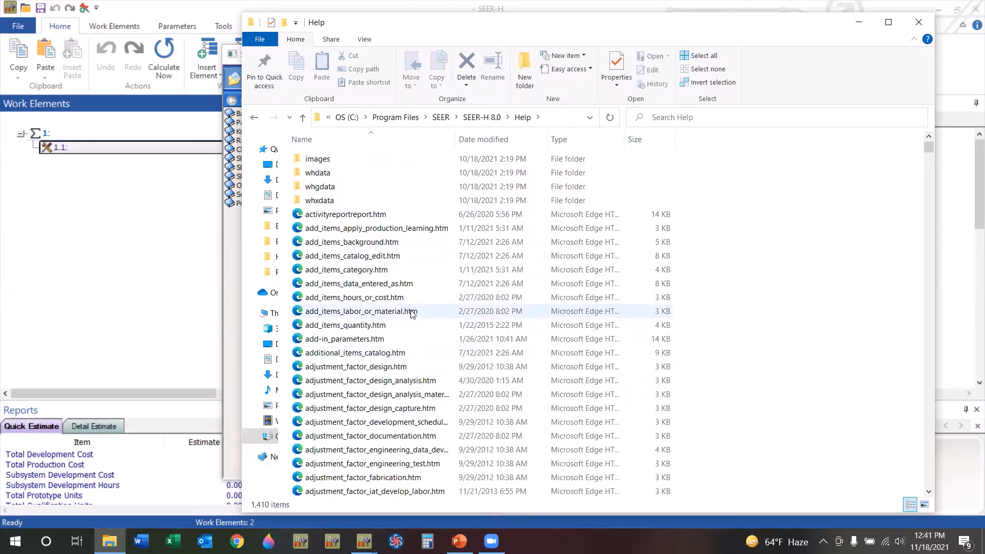
scroll(413, 314, "down", 14)
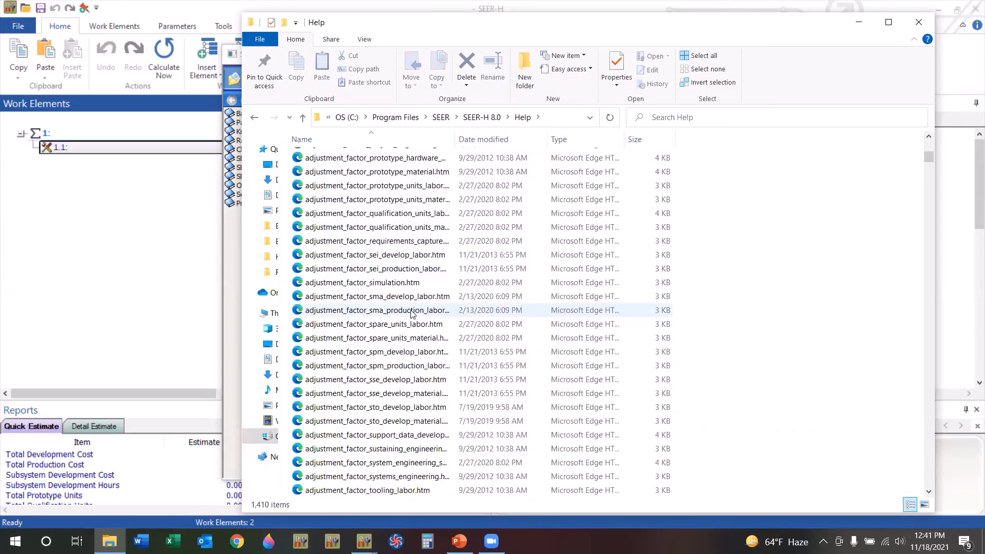
scroll(412, 314, "down", 11)
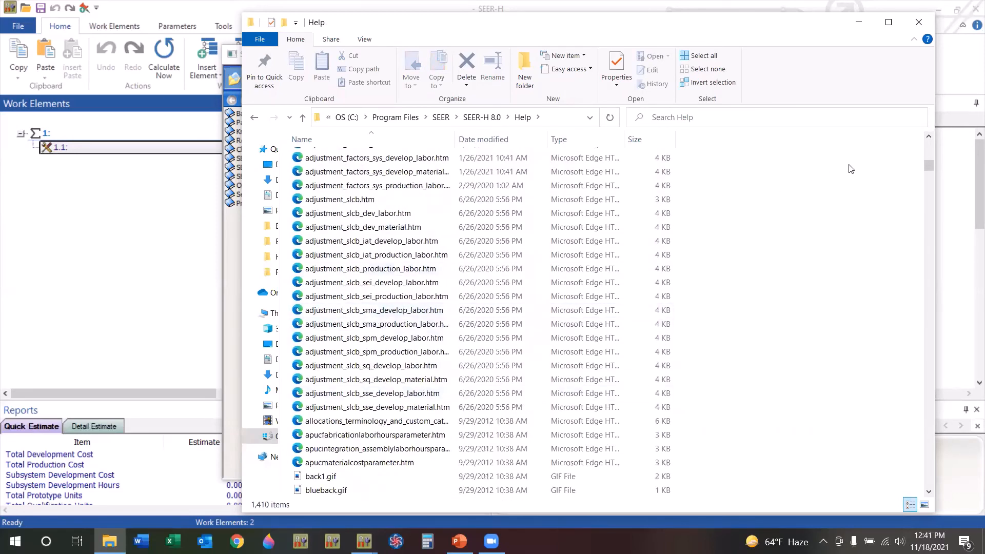
left_click_drag(929, 174, 941, 306)
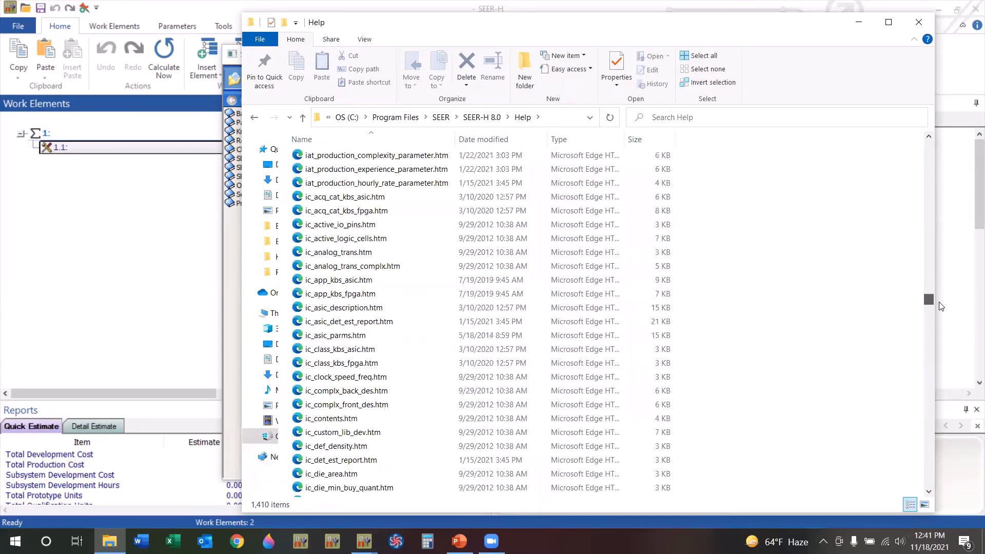
scroll(452, 280, "down", 8)
scroll(452, 281, "down", 20)
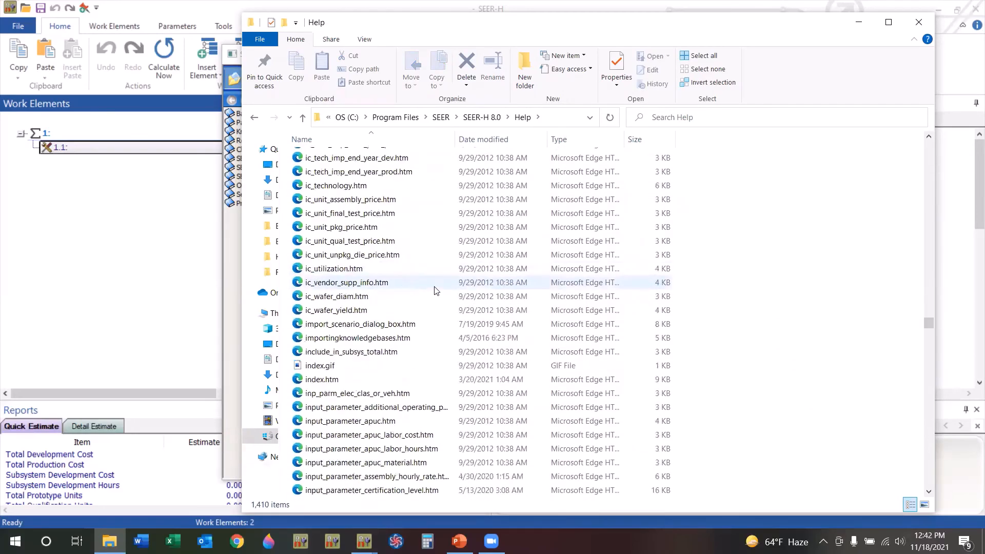
scroll(435, 290, "down", 20)
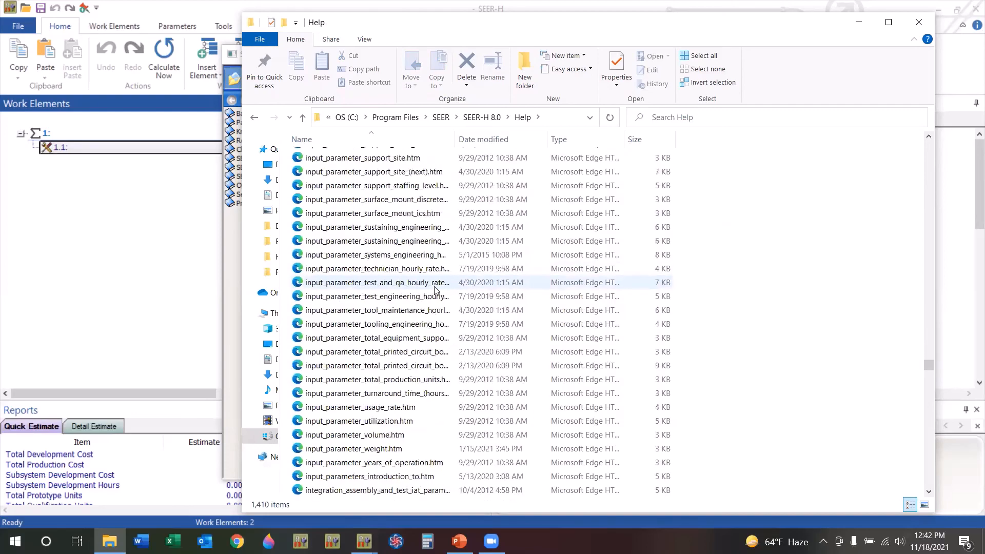
left_click(415, 270)
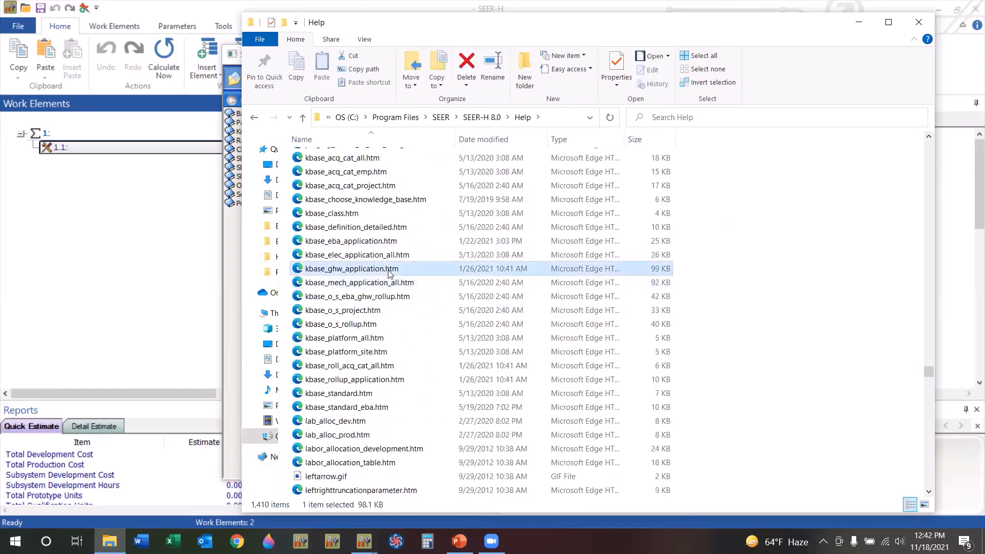